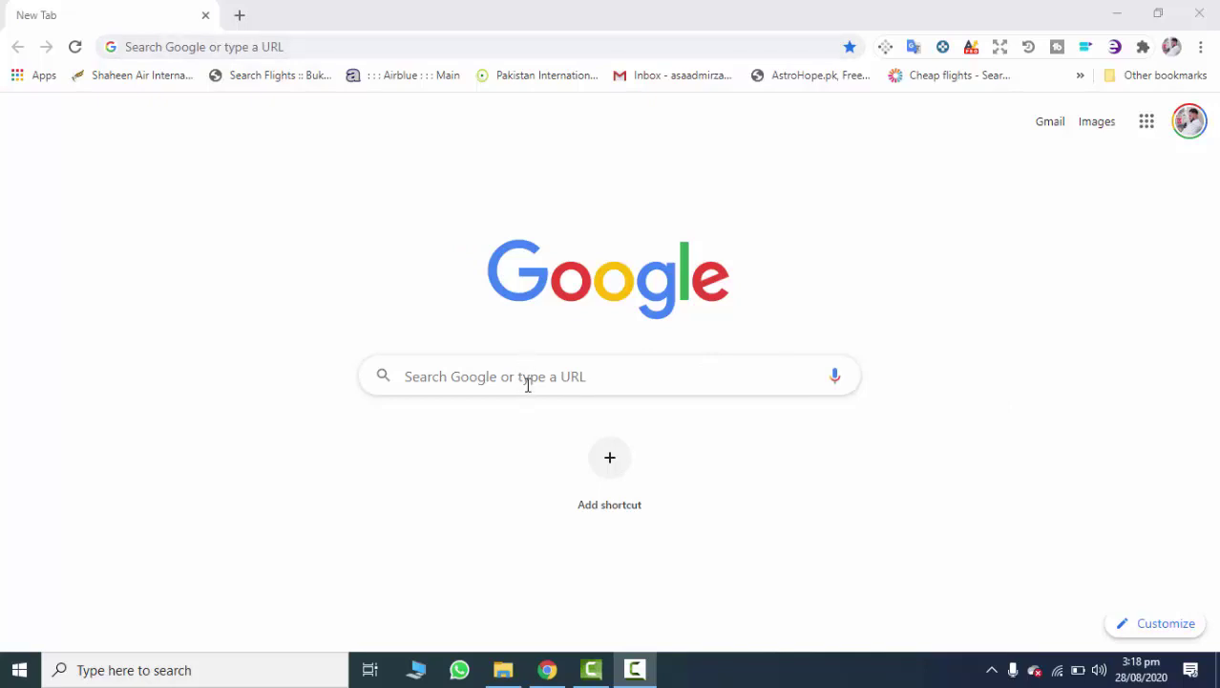
# - Search Google for "jungle scout chrome extension" and open the extension's Chrome Web Store page
pyautogui.click(535, 383)
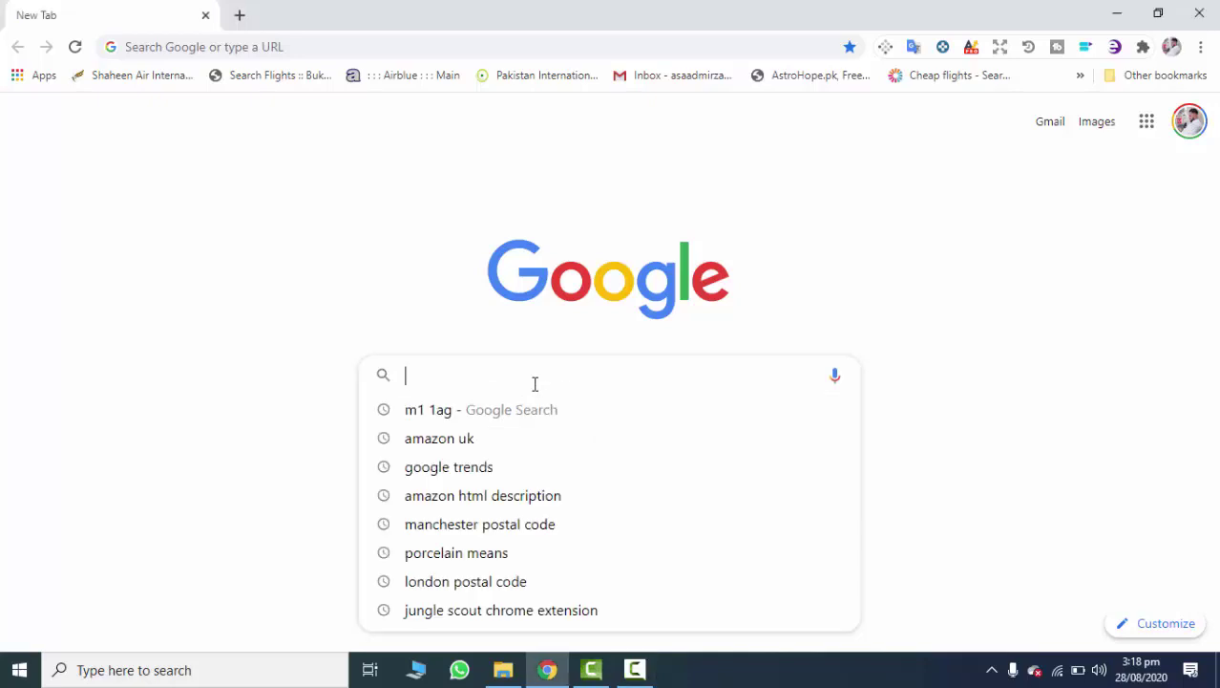
pyautogui.write('jung')
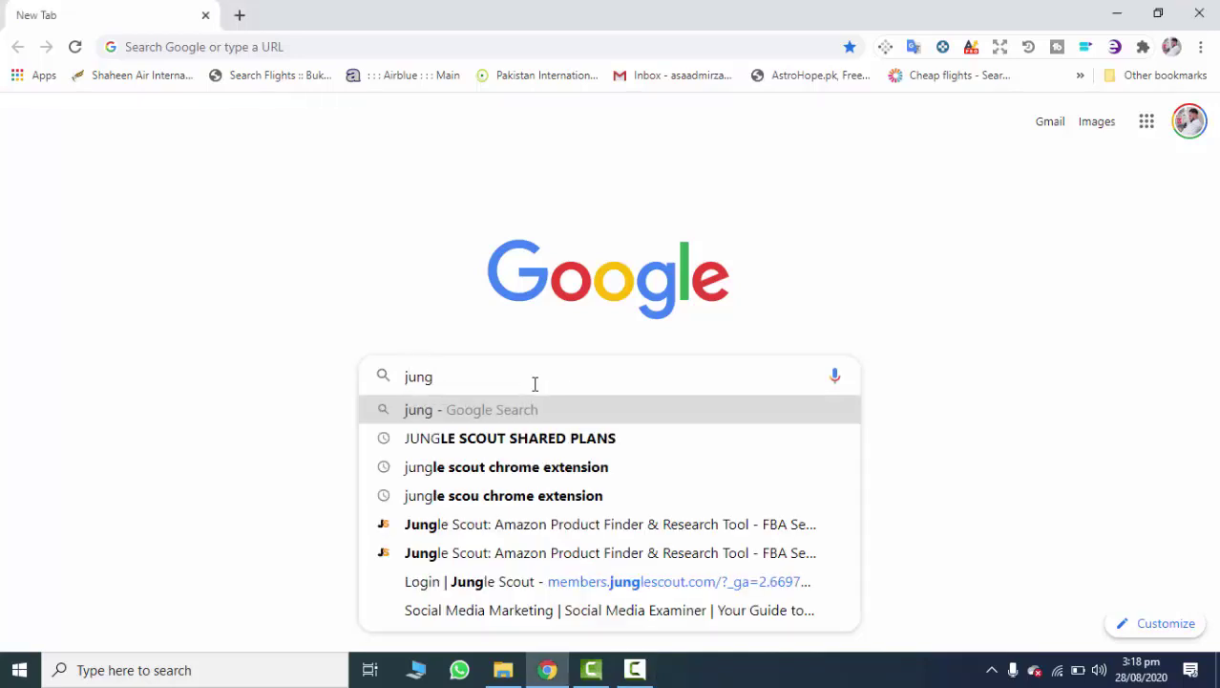
pyautogui.write('le s')
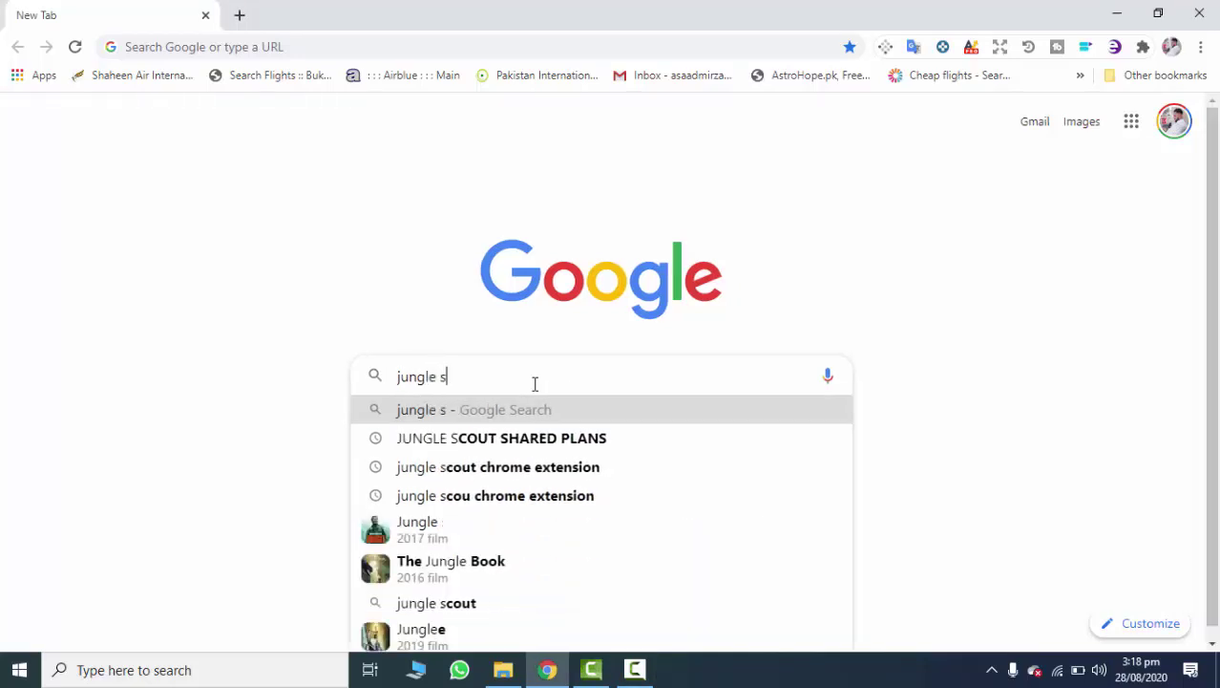
pyautogui.click(556, 476)
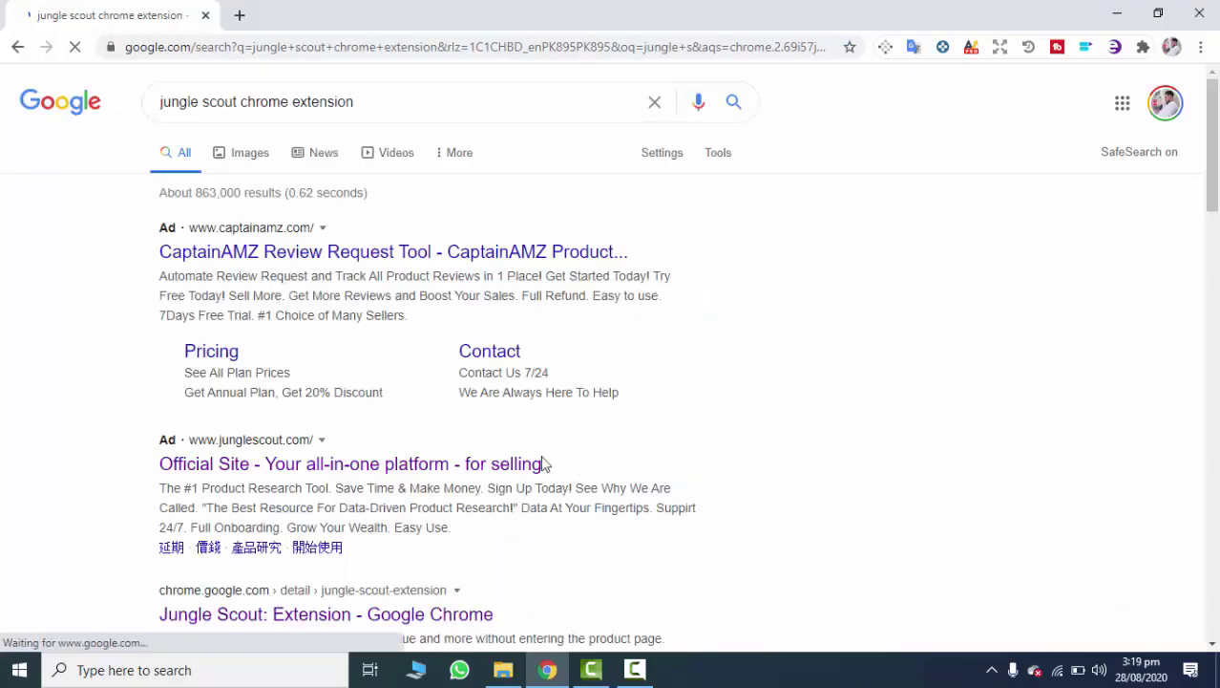
pyautogui.scroll(-2, 286, 530)
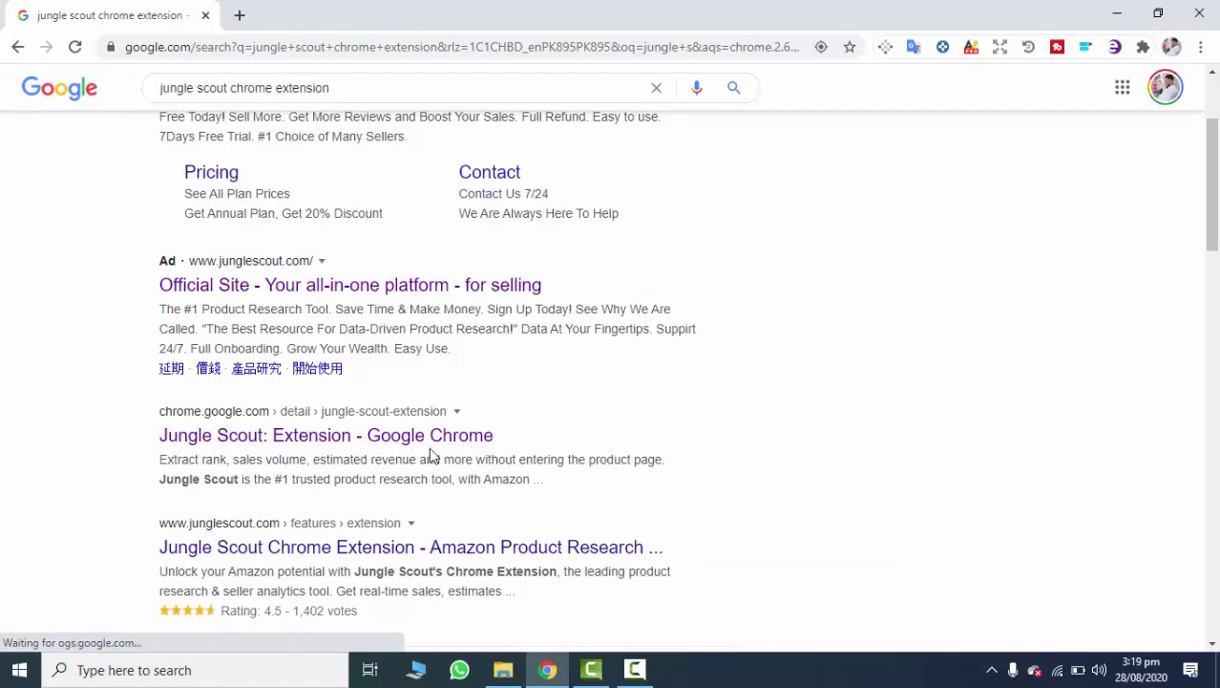
pyautogui.click(281, 441)
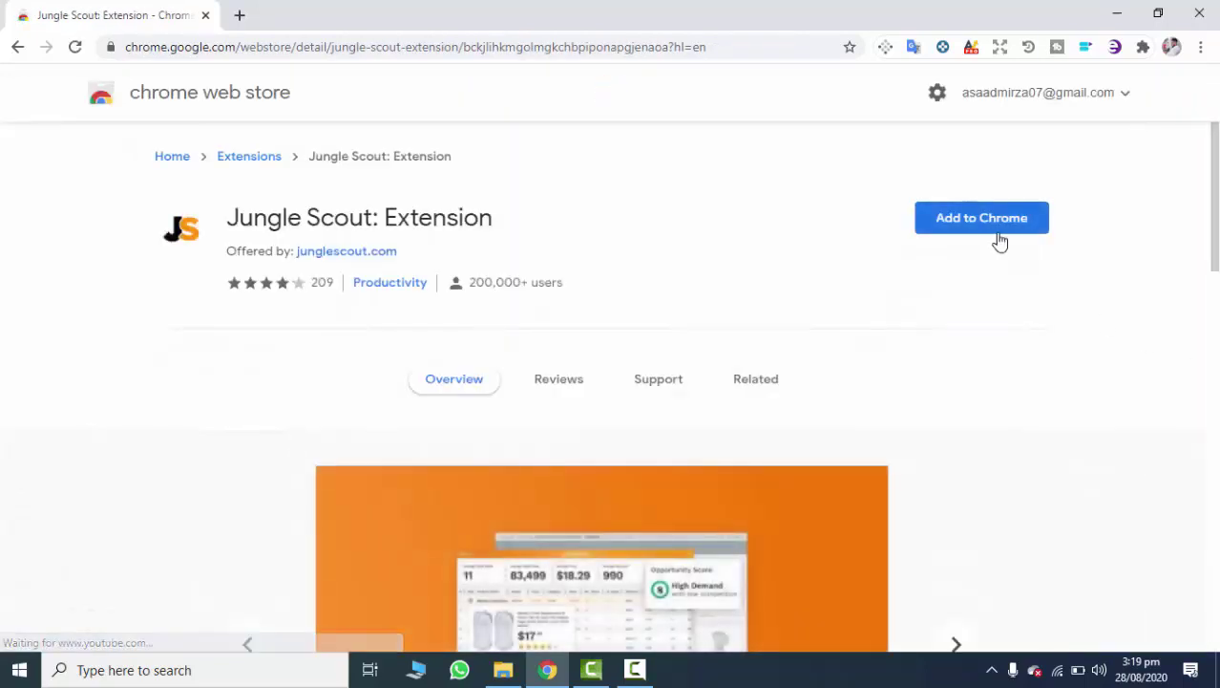
# - Add the Jungle Scout extension to Chrome, pin it, and place it first among the pinned extensions
pyautogui.click(985, 227)
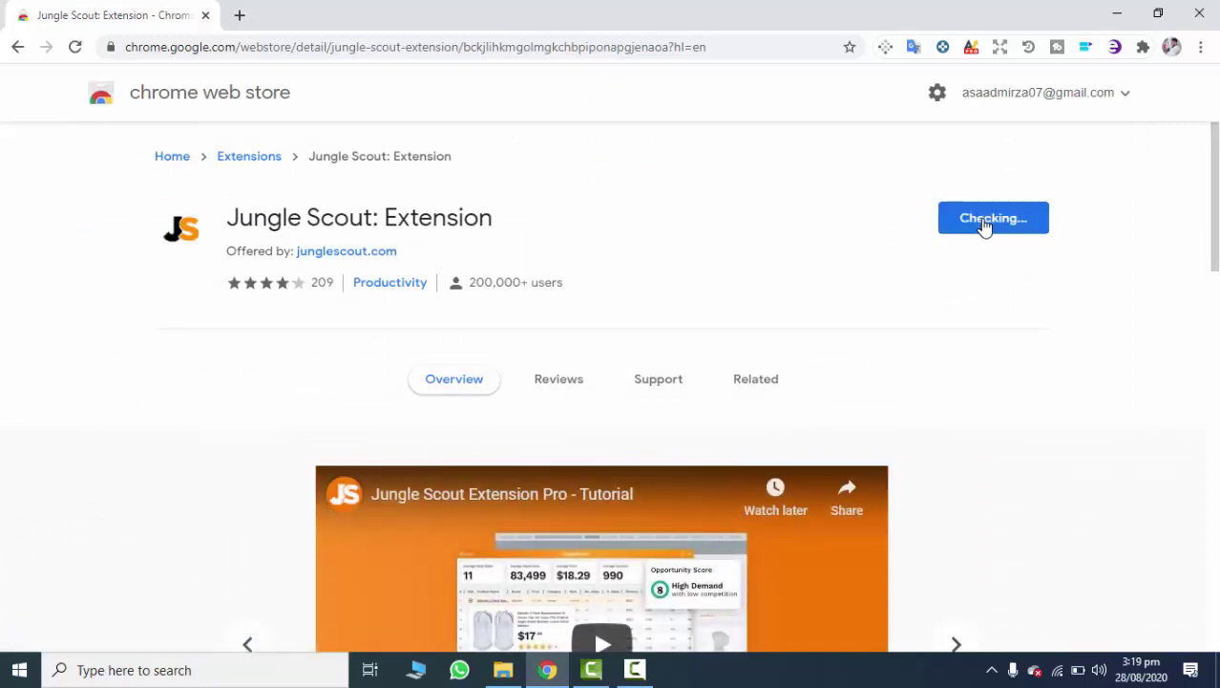
pyautogui.click(636, 248)
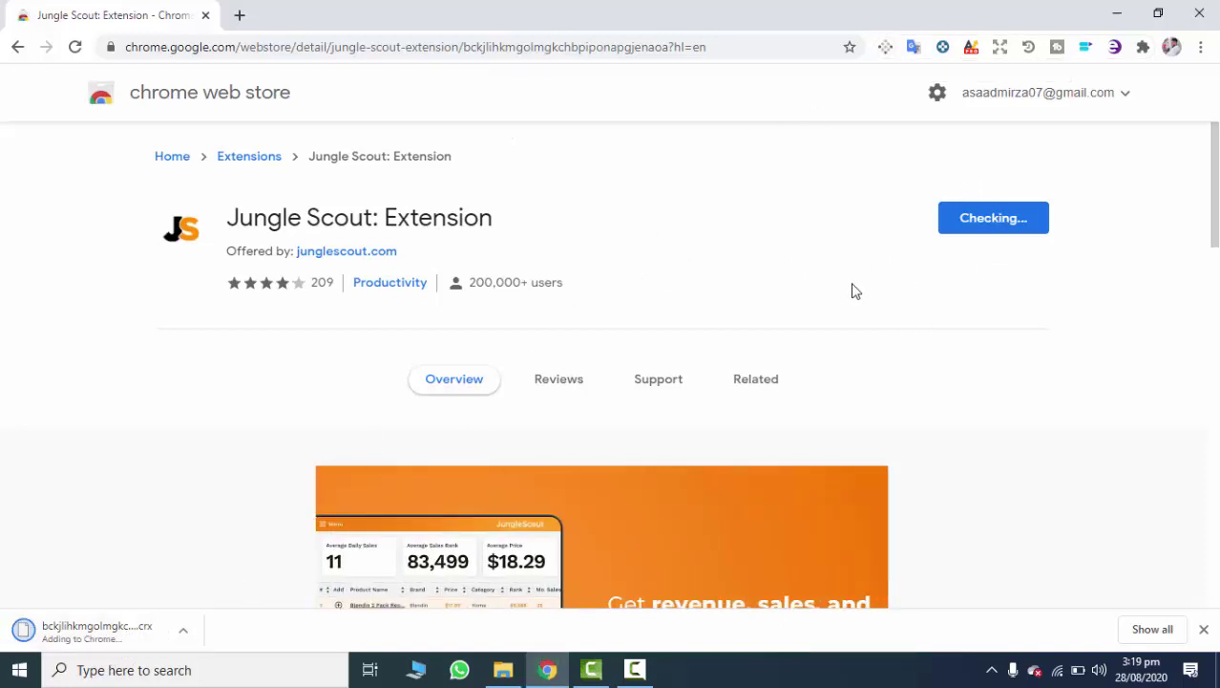
pyautogui.click(1143, 47)
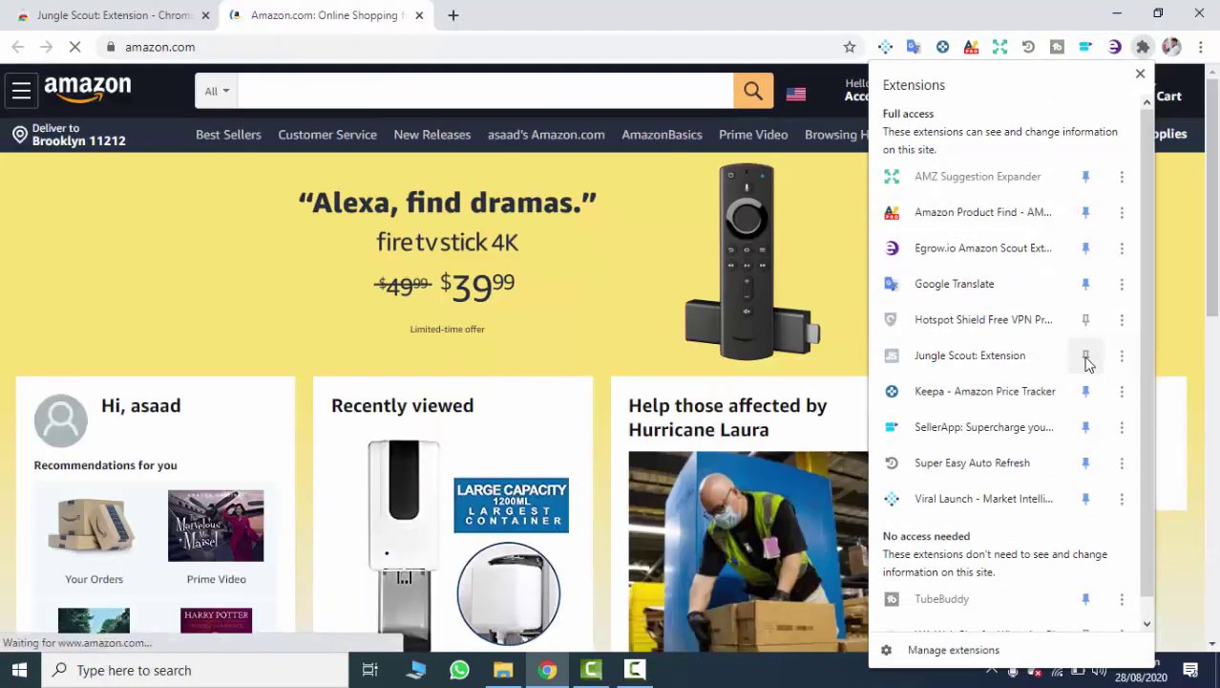
pyautogui.click(1086, 355)
pyautogui.moveTo(1115, 46); pyautogui.dragTo(855, 48)
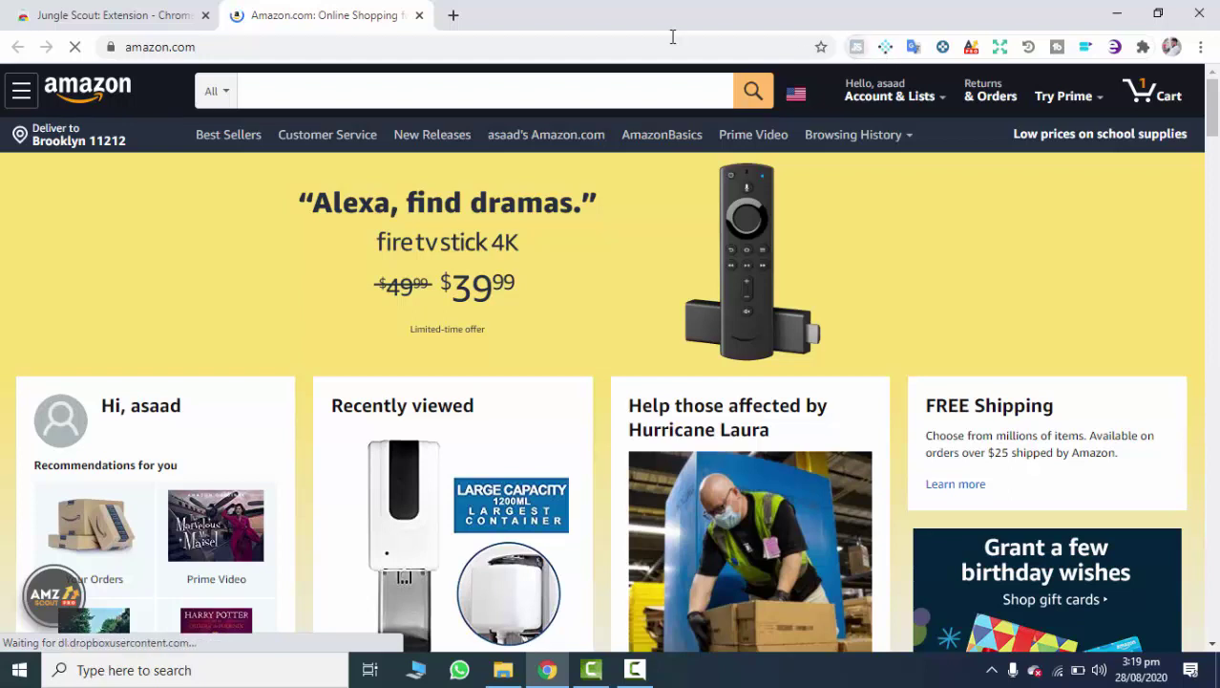
# - In a new browser tab, search for "helium 10 chrome extension" and open its Chrome Web Store page
pyautogui.click(452, 15)
pyautogui.write('heliu')
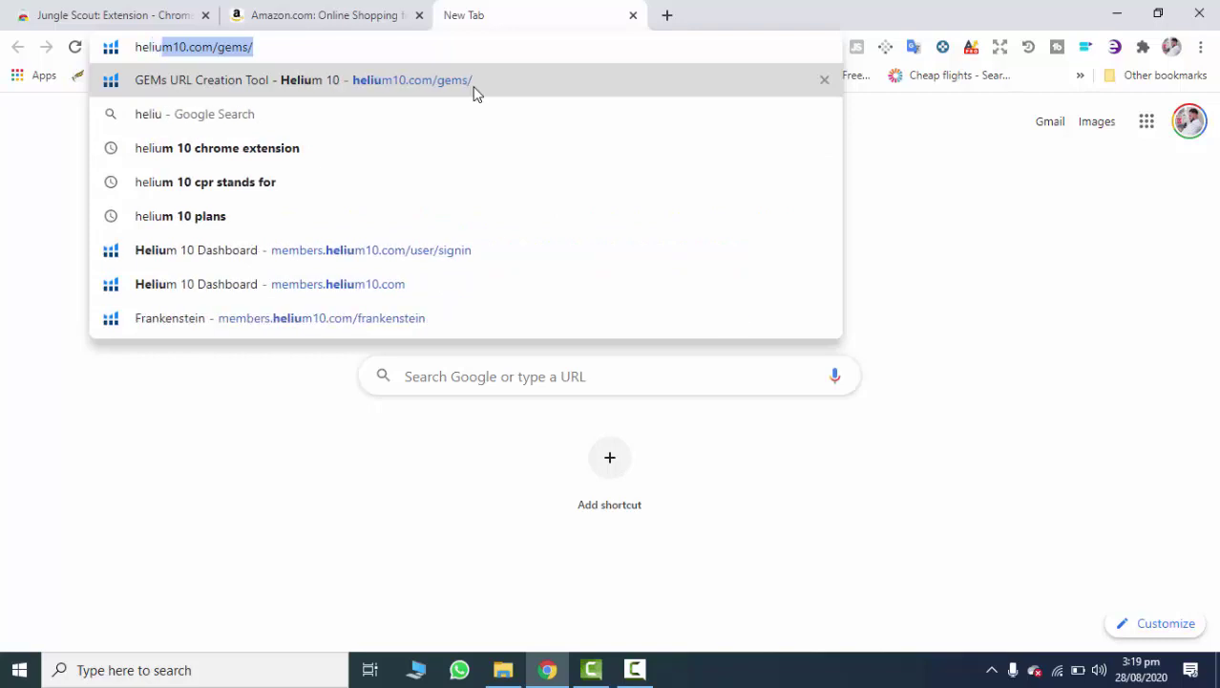
pyautogui.click(329, 148)
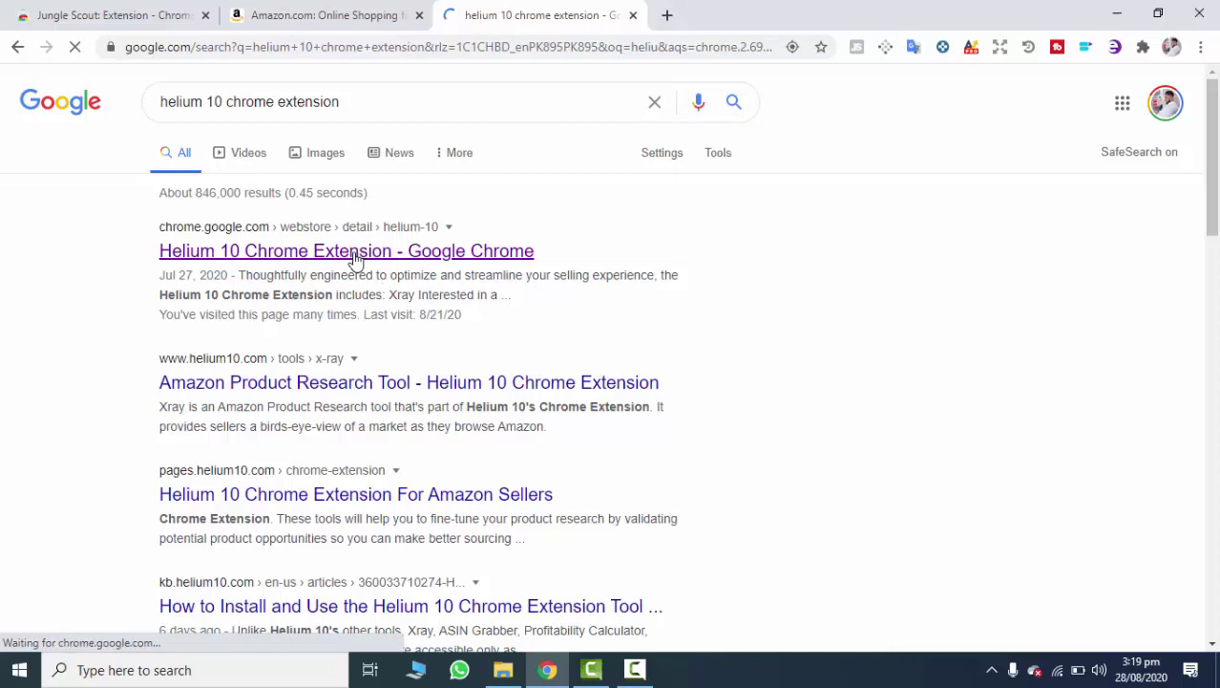
pyautogui.click(354, 254)
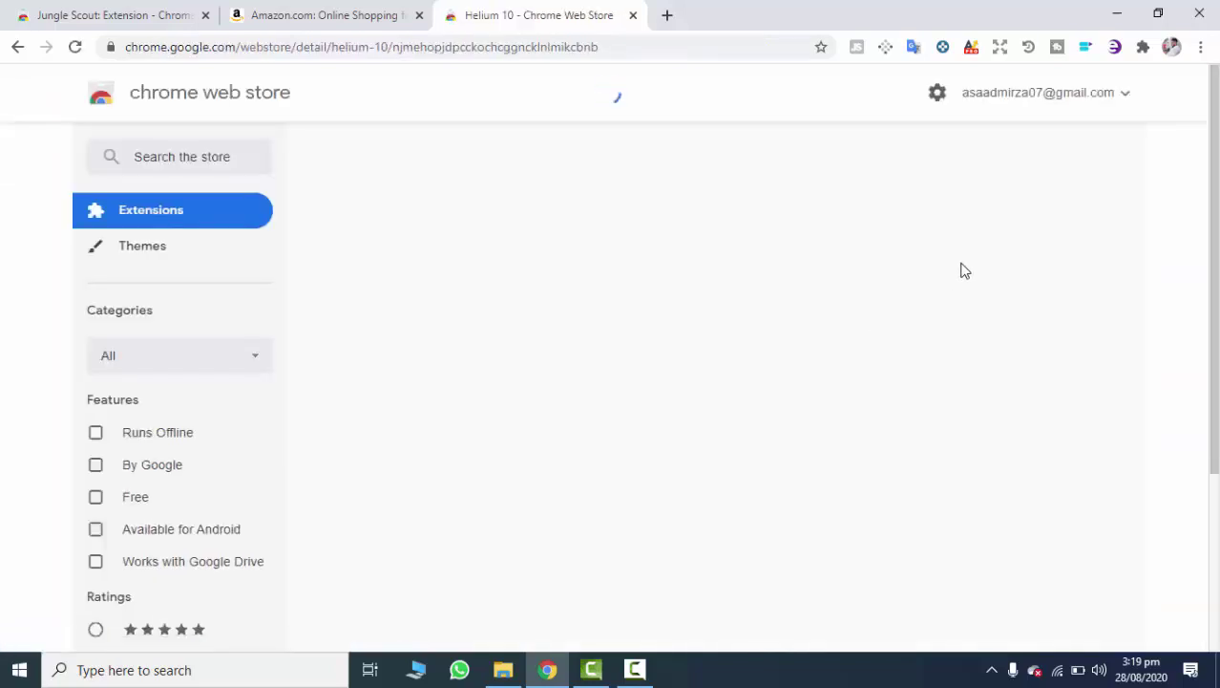
# - Add the Helium 10 extension to Chrome, pin it, and place it directly after Jungle Scout among the pinned extensions
pyautogui.click(986, 226)
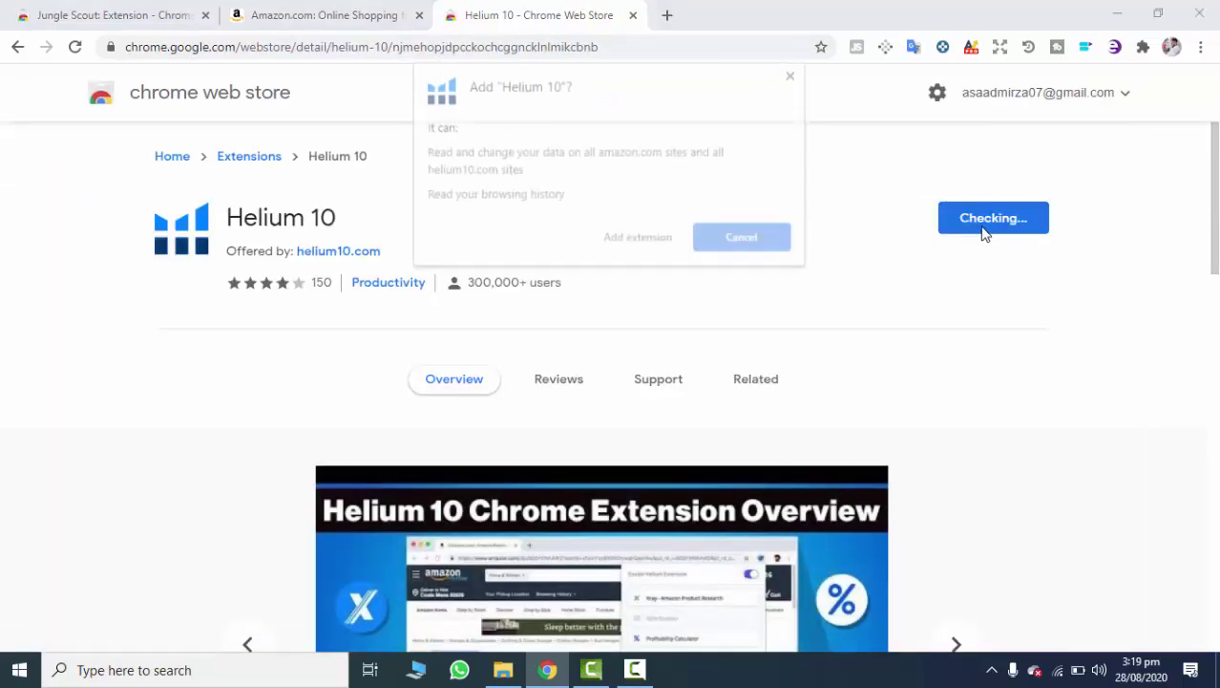
pyautogui.click(625, 240)
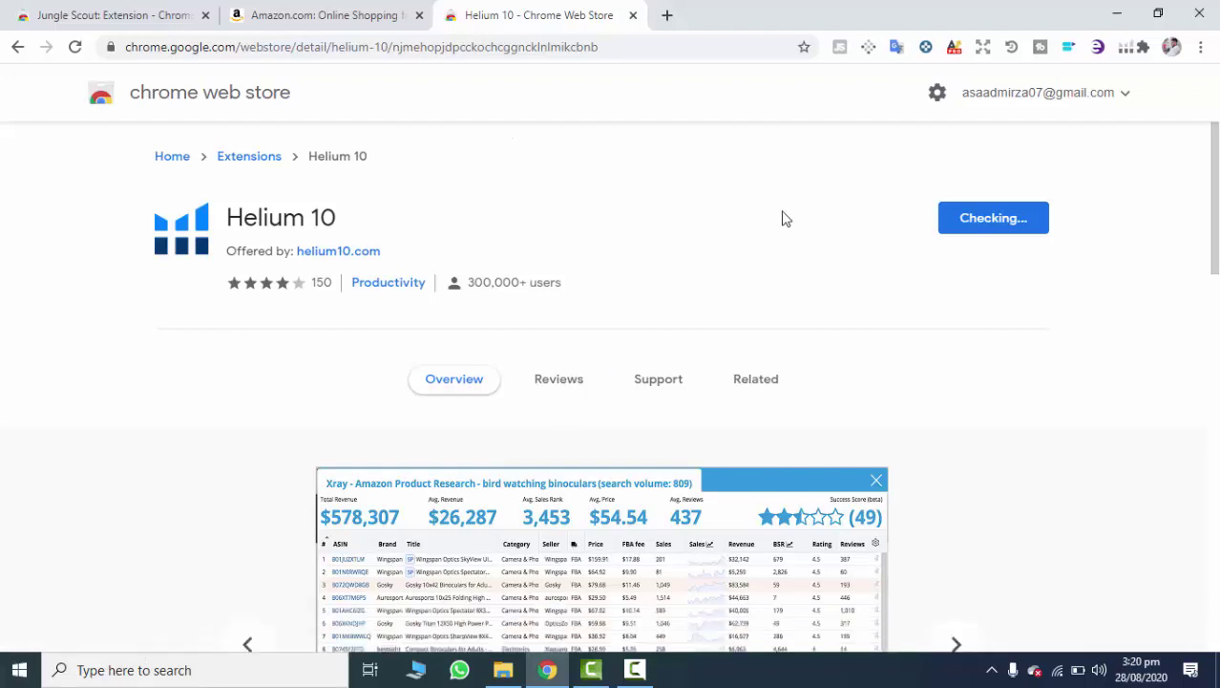
pyautogui.click(1144, 49)
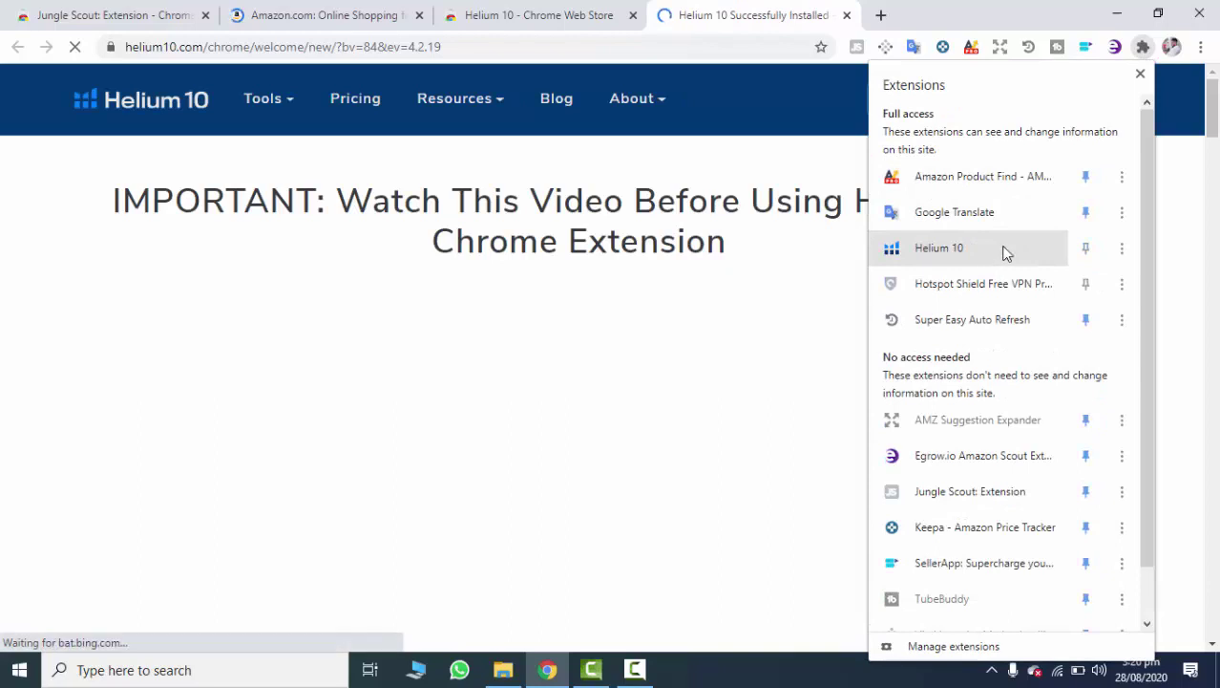
pyautogui.click(1086, 247)
pyautogui.moveTo(1115, 46); pyautogui.dragTo(854, 47)
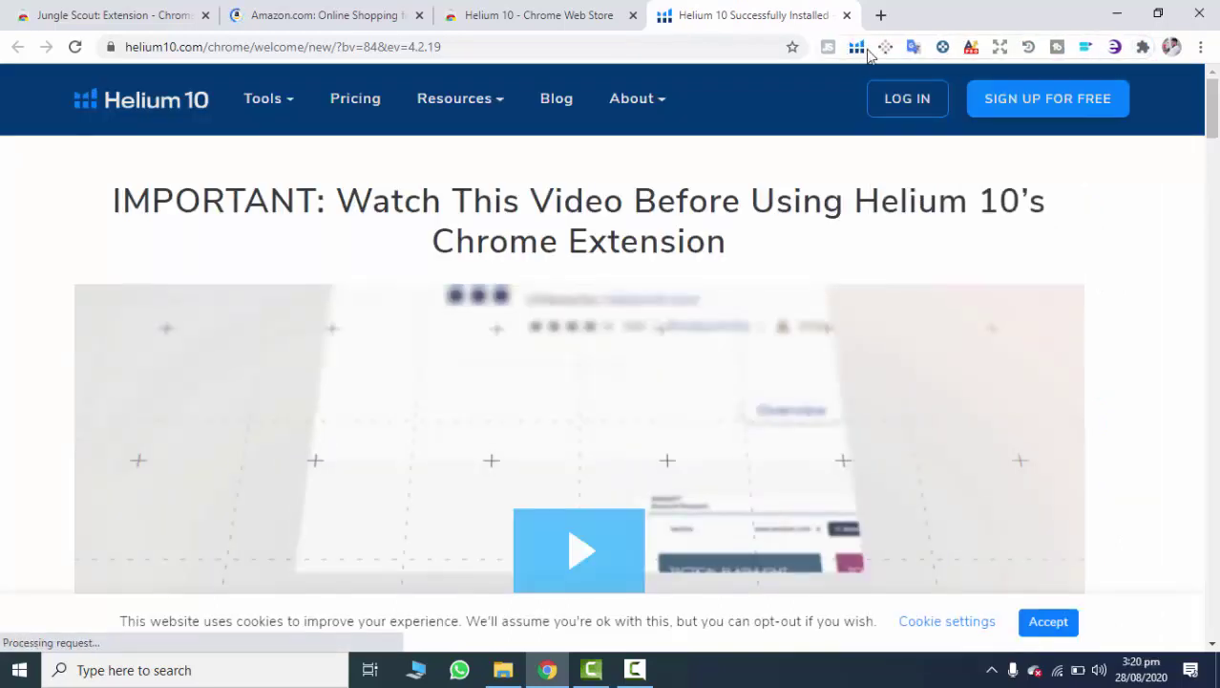
# - Load junglescout.com in place of the Helium 10 Chrome Web Store page
pyautogui.click(577, 16)
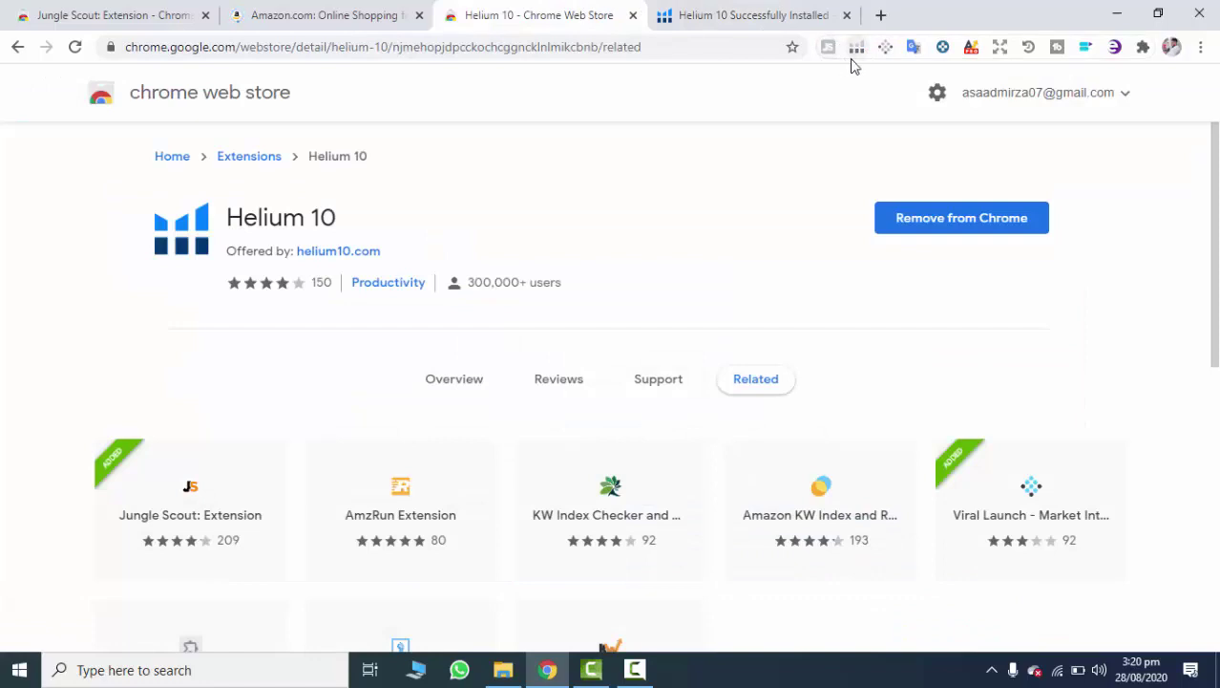
pyautogui.click(564, 52)
pyautogui.write('jun')
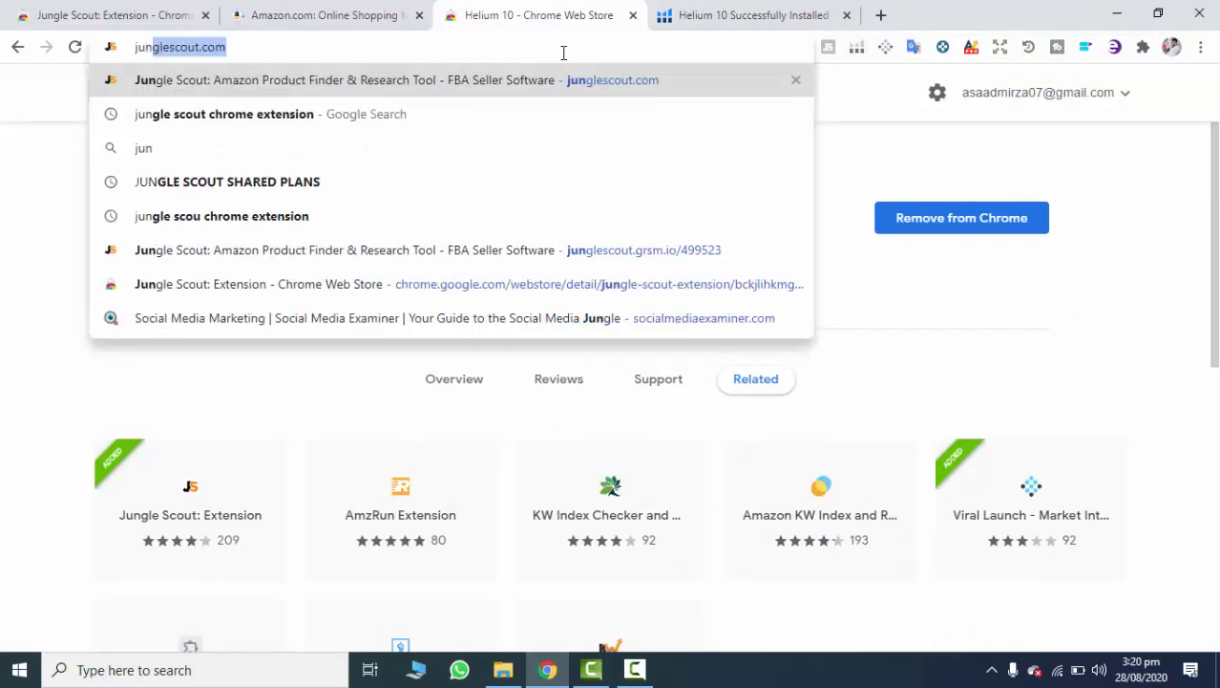
pyautogui.press('Return')
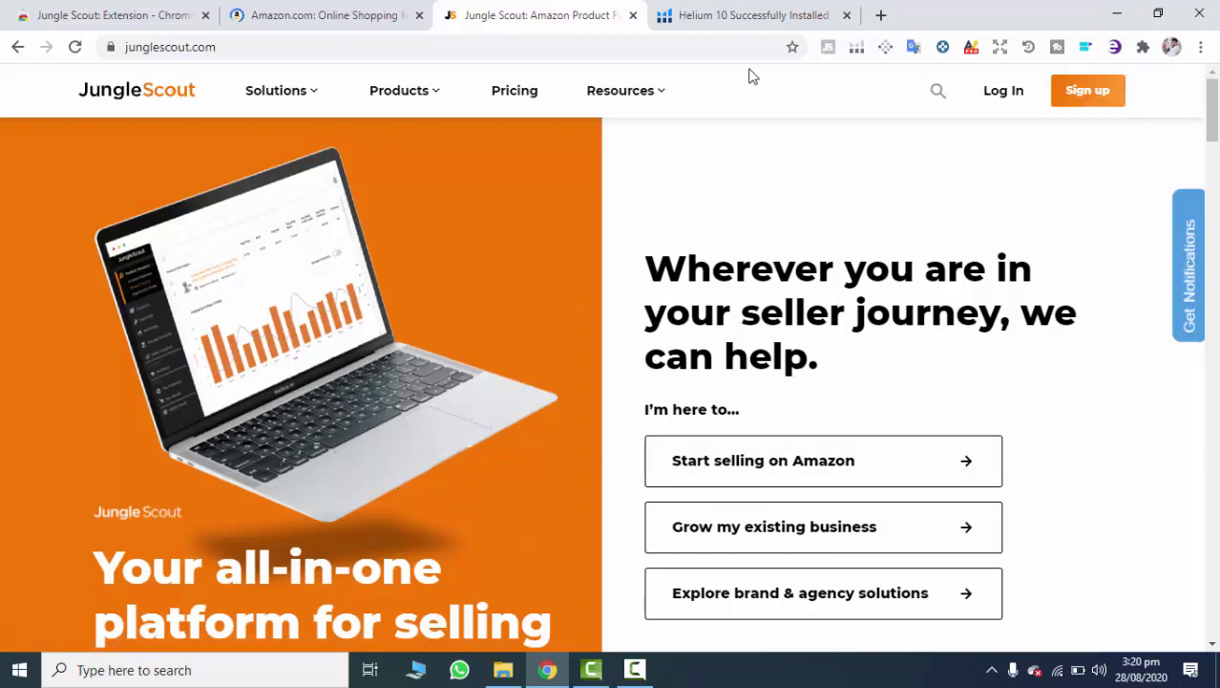
pyautogui.click(736, 23)
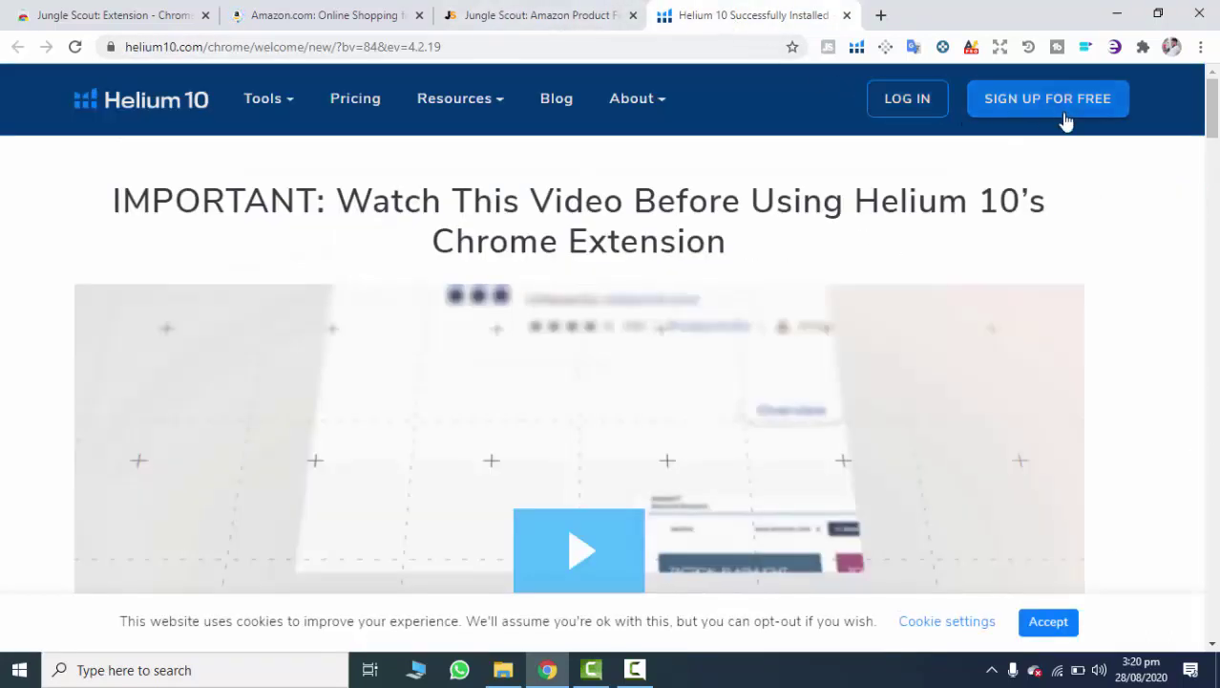
pyautogui.click(539, 15)
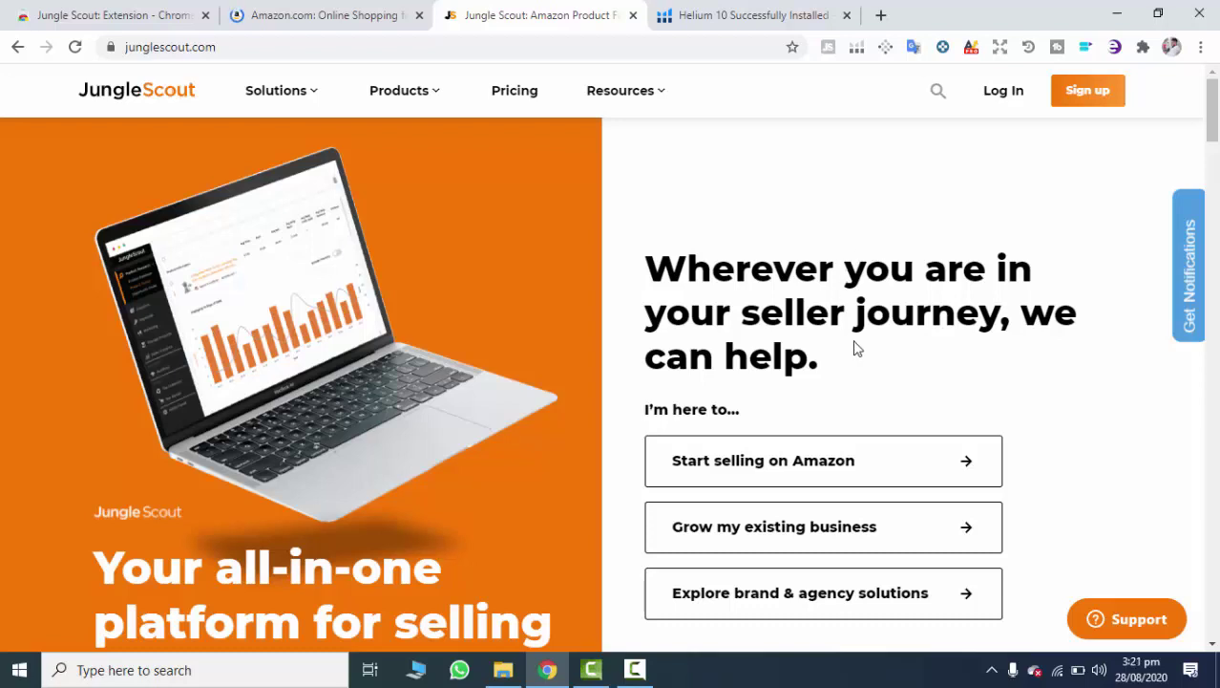
pyautogui.click(722, 21)
pyautogui.click(569, 21)
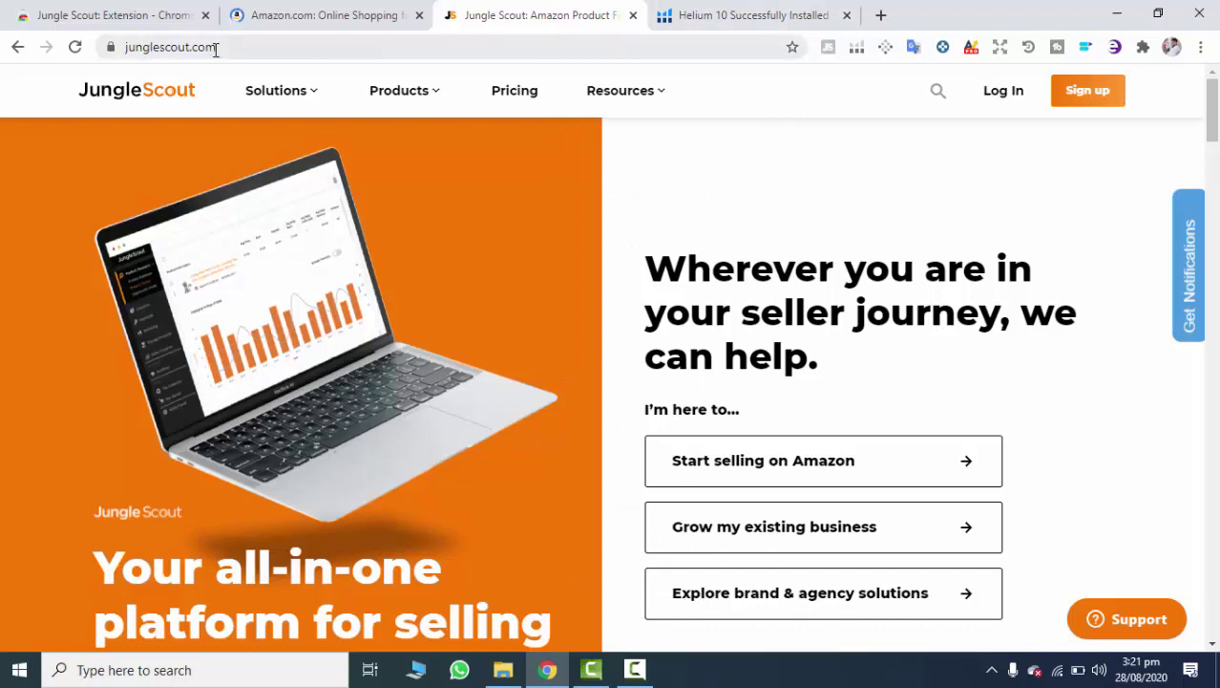
# - Open the Jungle Scout login page and the Helium 10 member dashboard, and view the dashboard's tool categories
pyautogui.click(993, 99)
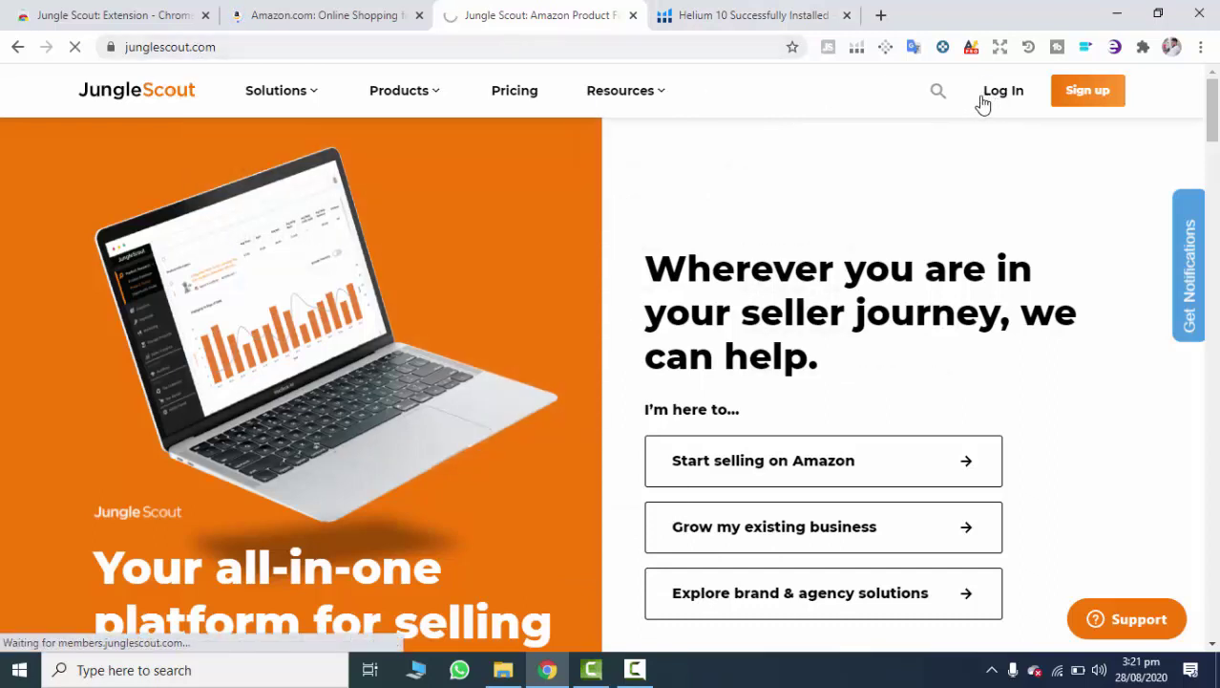
pyautogui.click(674, 13)
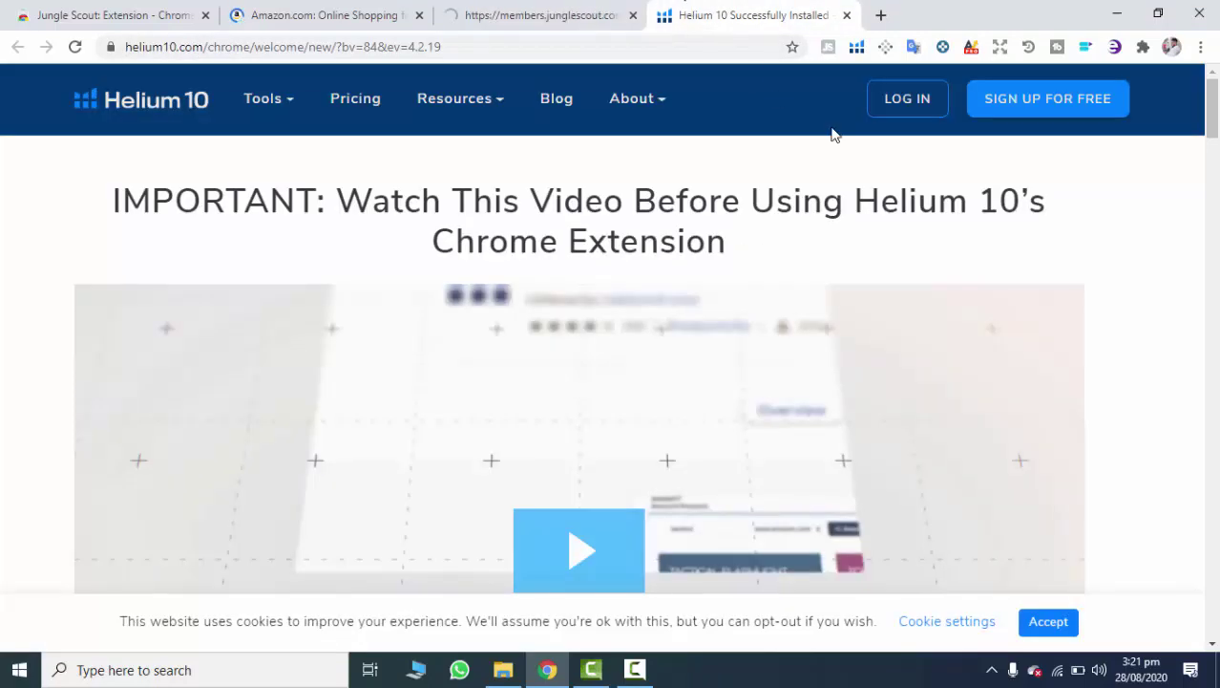
pyautogui.click(914, 116)
pyautogui.click(567, 25)
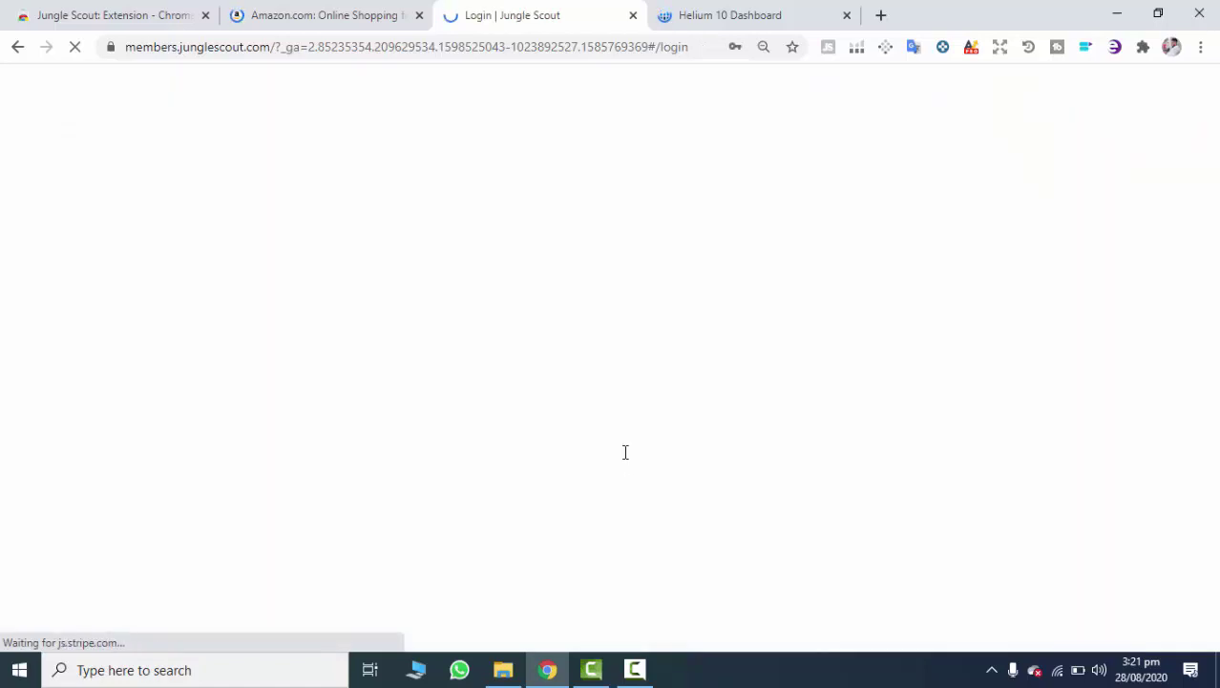
pyautogui.click(721, 15)
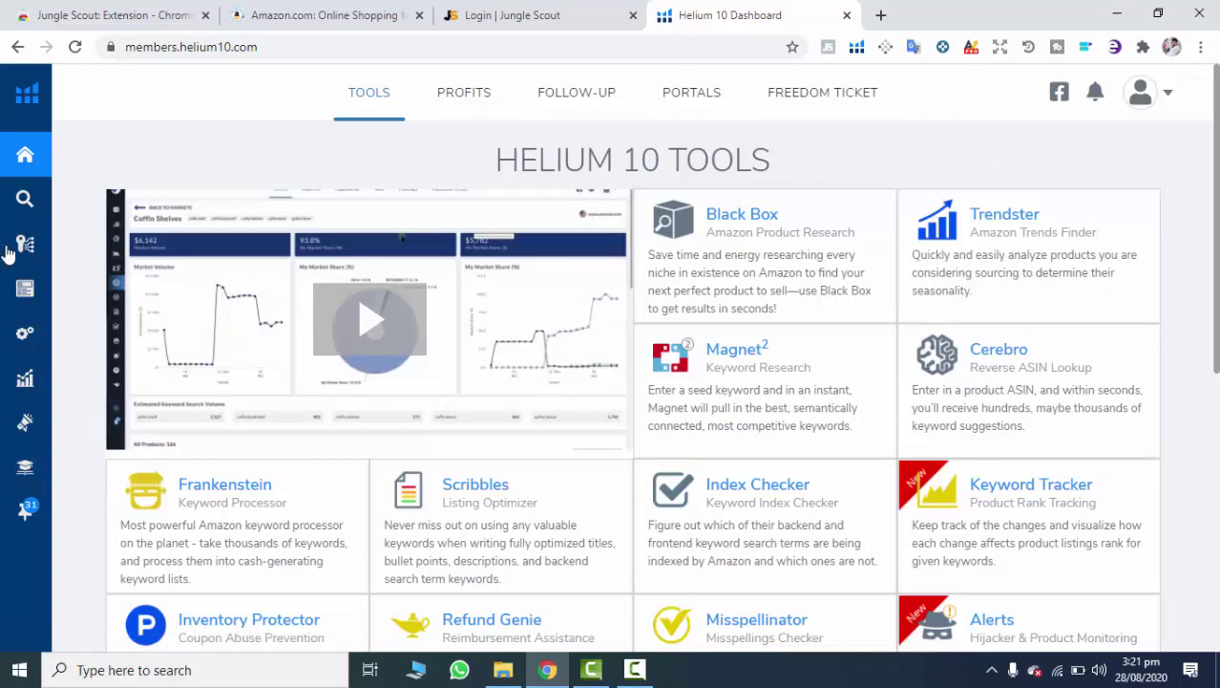
pyautogui.moveTo(24, 198)
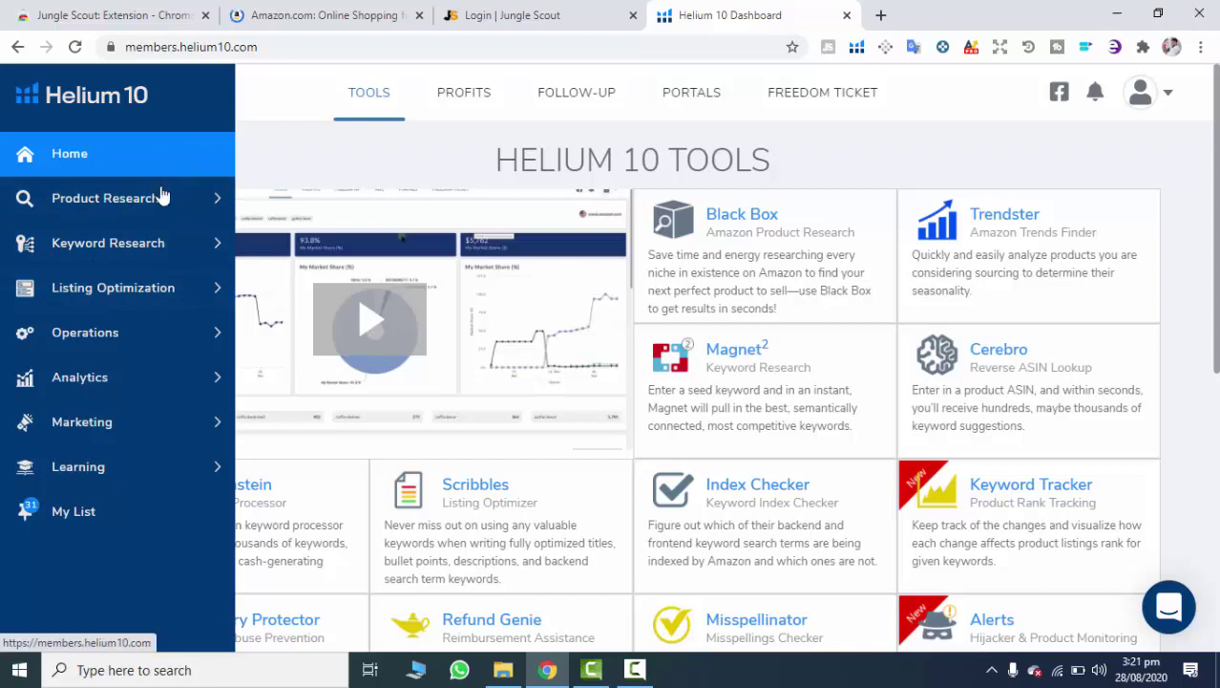
# - Sign in to Jungle Scout with the prefilled account credentials and view its tool categories
pyautogui.click(526, 26)
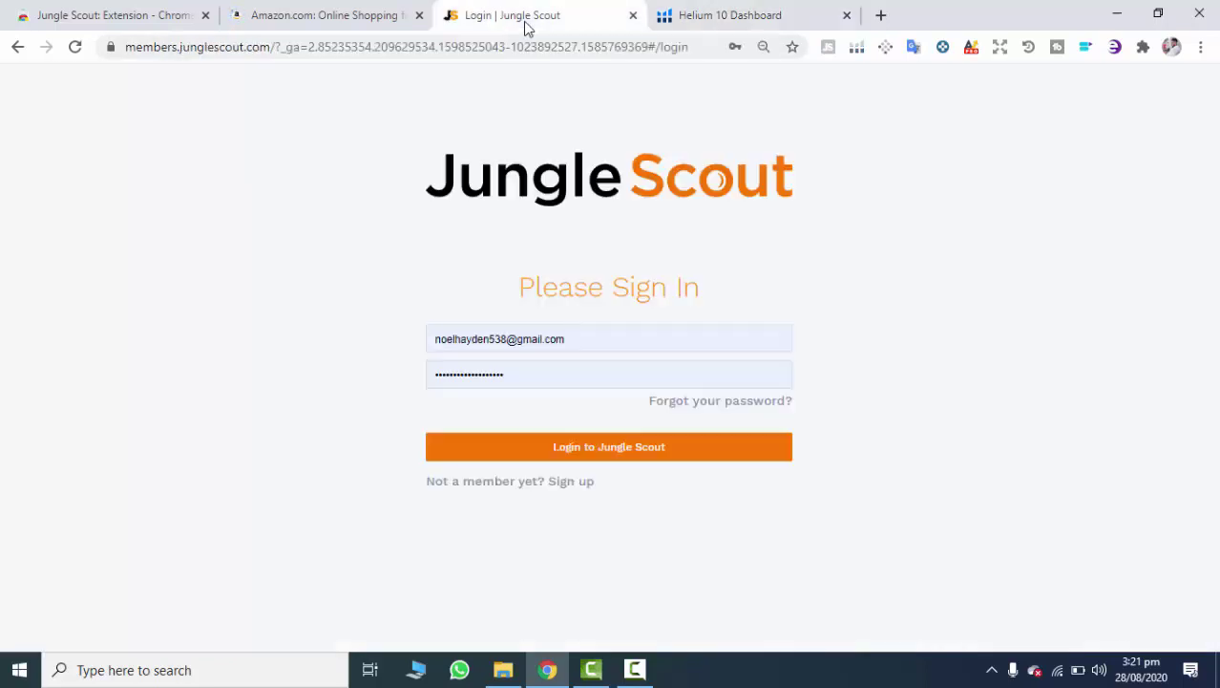
pyautogui.click(649, 457)
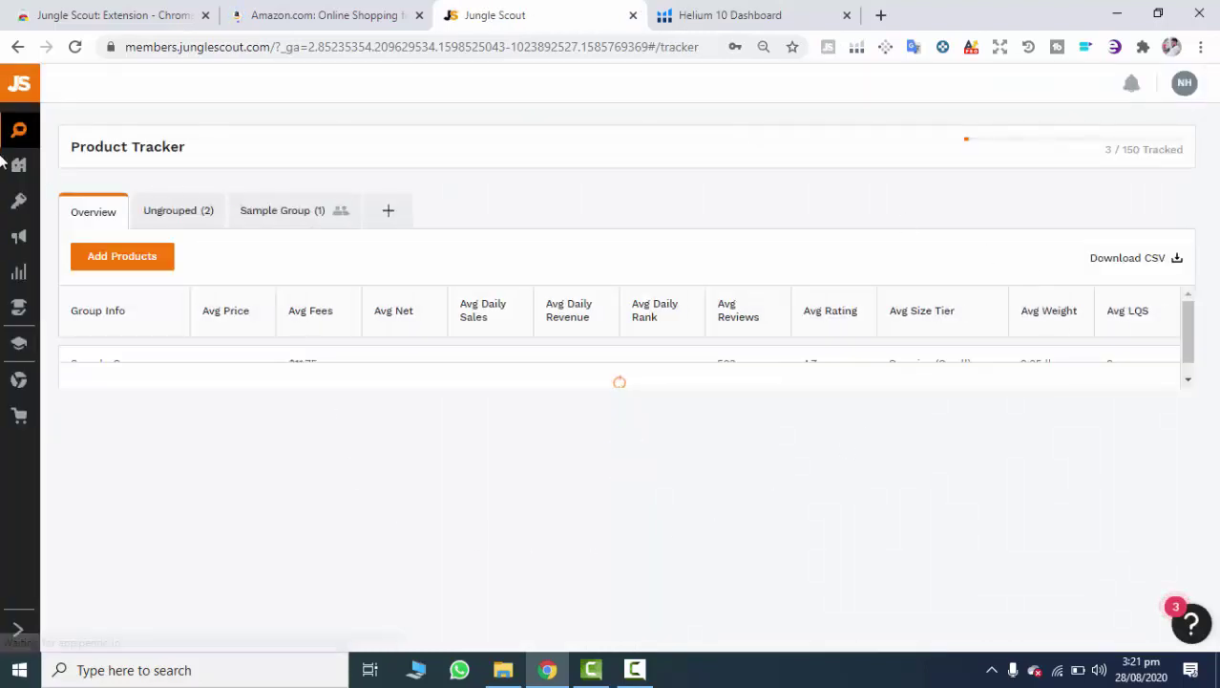
pyautogui.moveTo(46, 134)
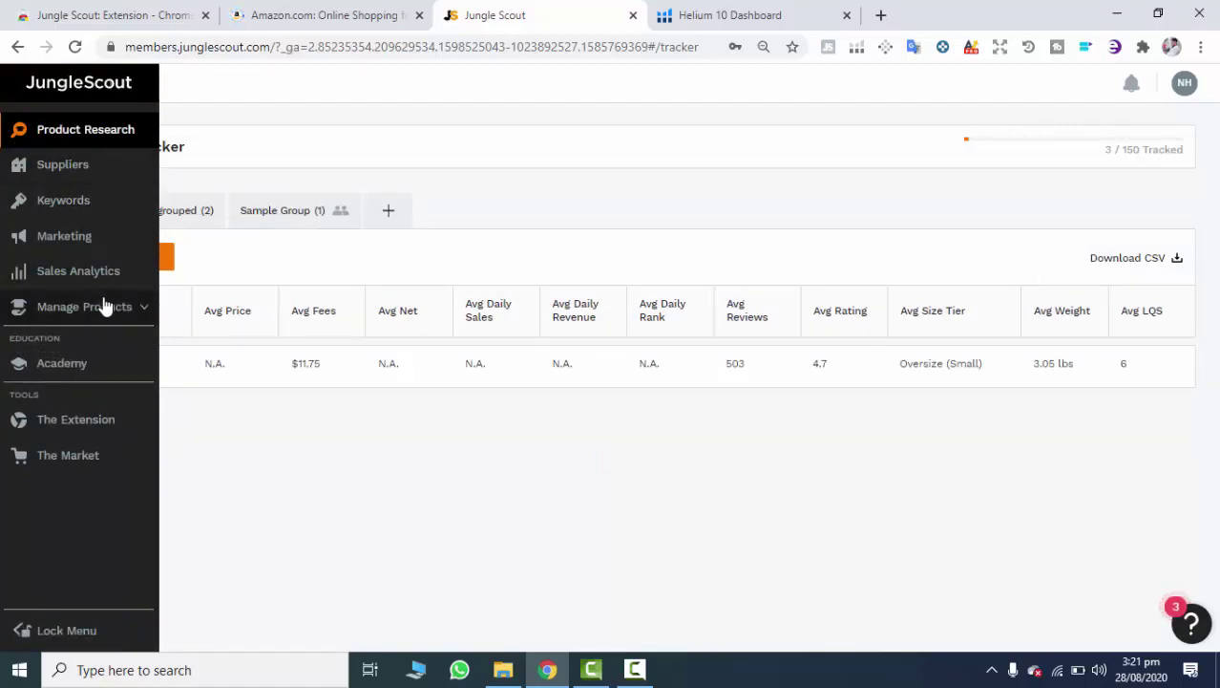
# - Search Amazon for "ice cream scoop" using the matching search suggestion
pyautogui.click(308, 26)
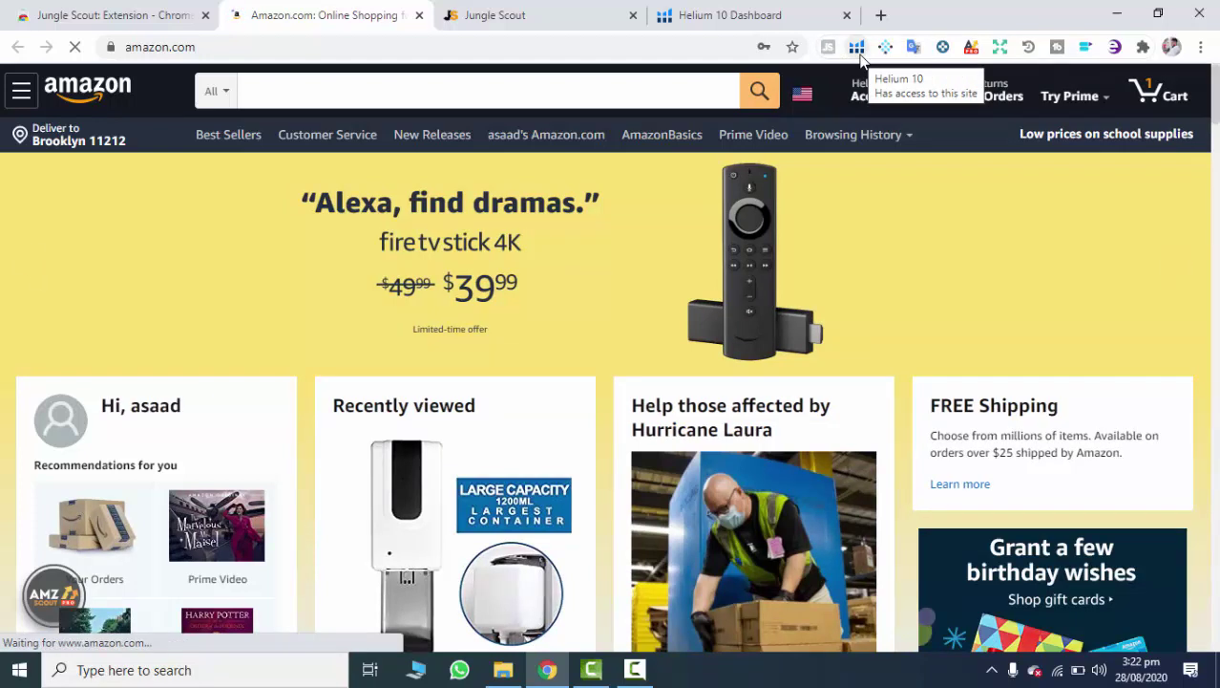
pyautogui.click(401, 100)
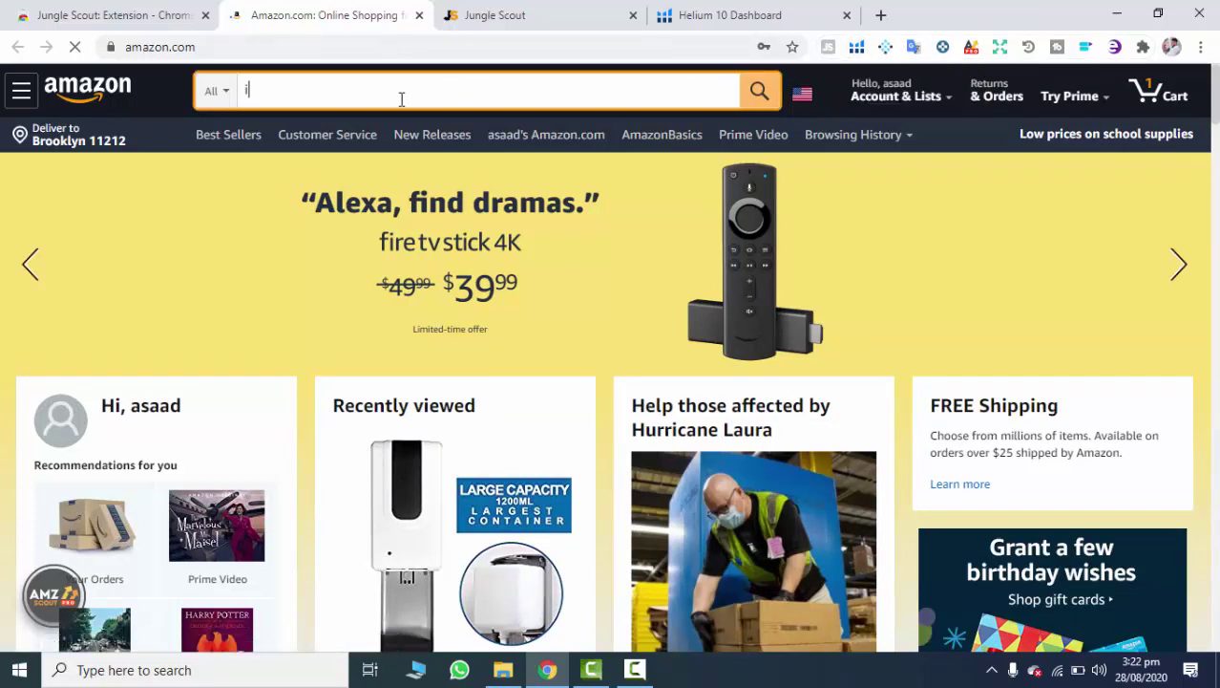
pyautogui.write('ice crea')
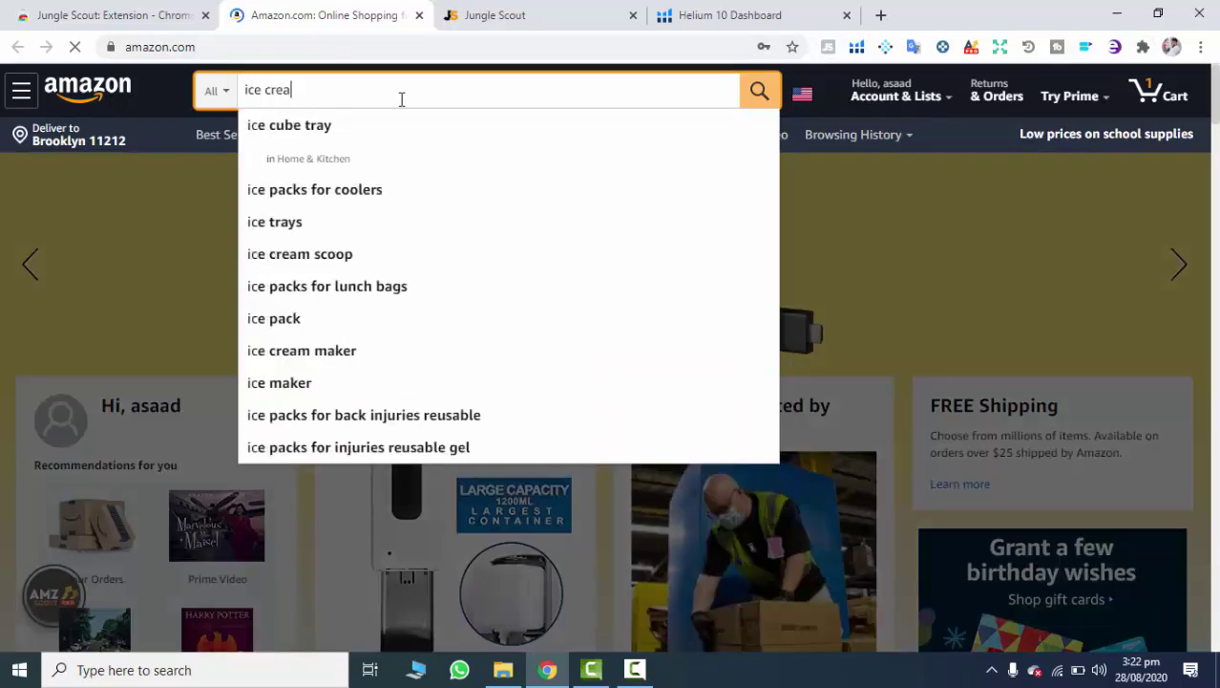
pyautogui.write('m scoop')
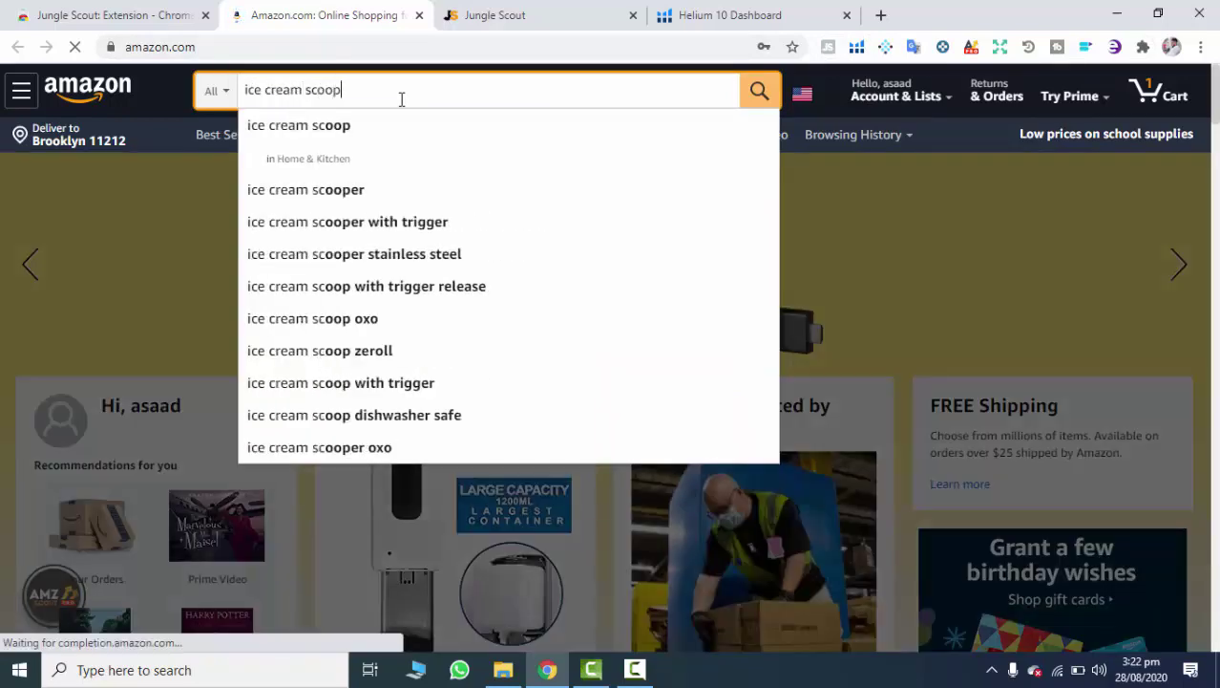
pyautogui.click(326, 127)
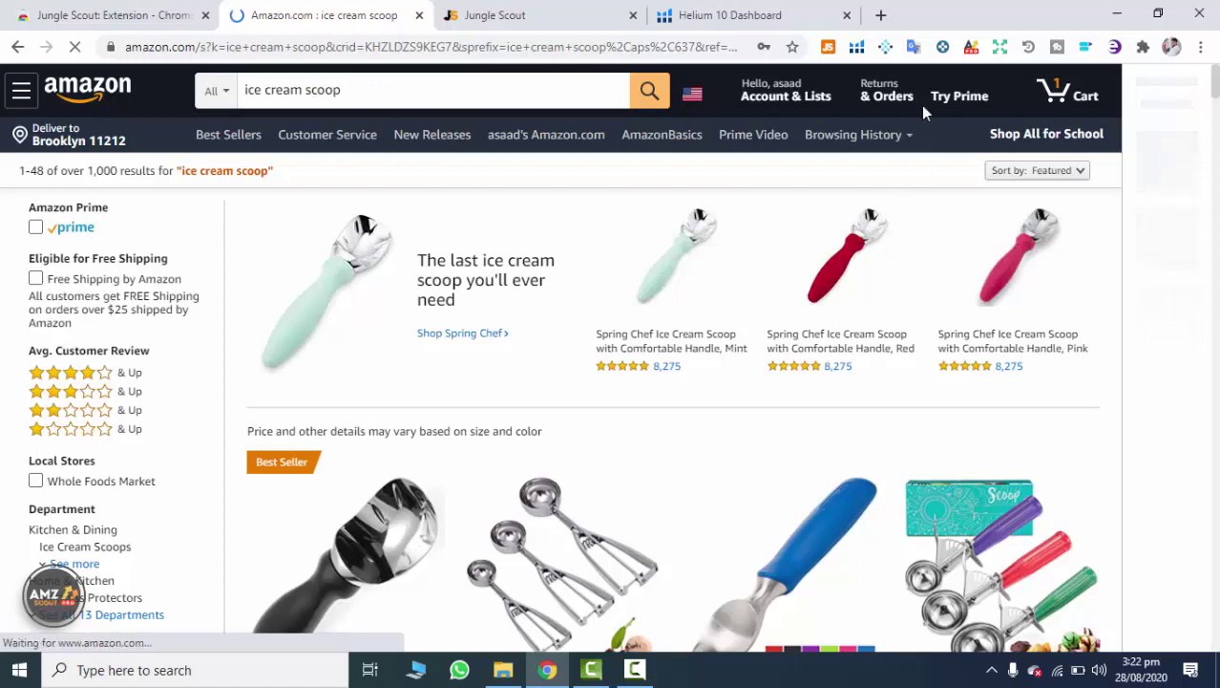
# - Open the Jungle Scout extension on the ice cream scoop results and view its account login form
pyautogui.click(828, 49)
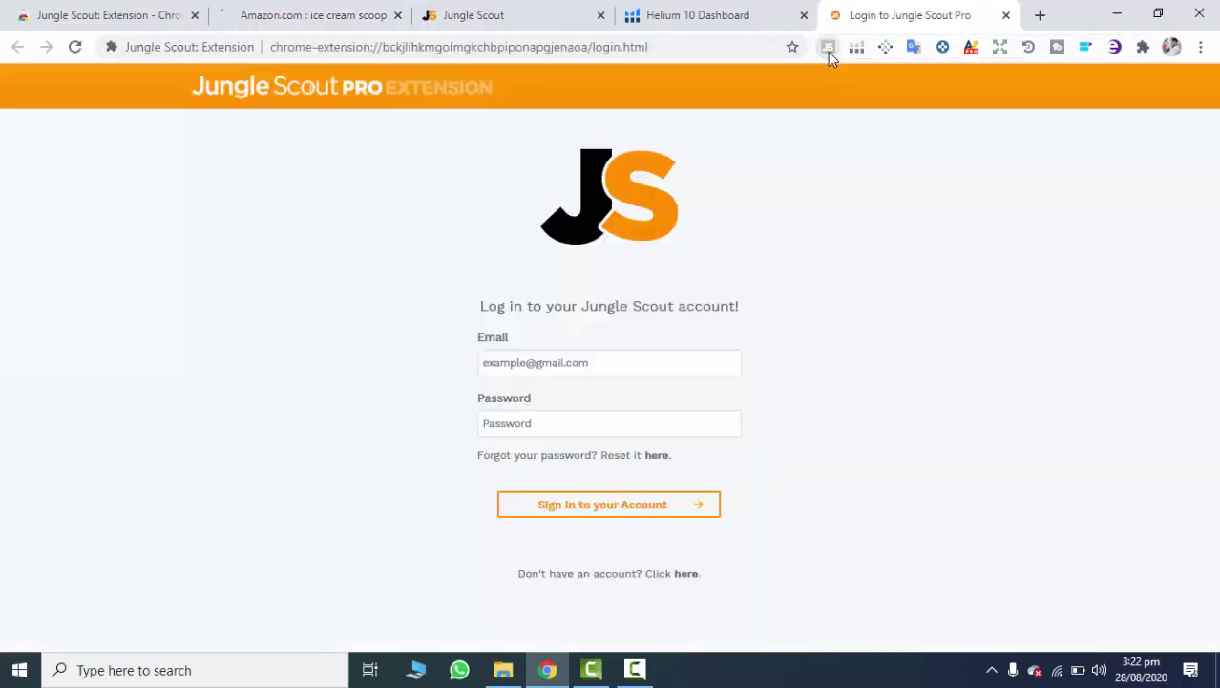
pyautogui.click(528, 361)
pyautogui.click(846, 425)
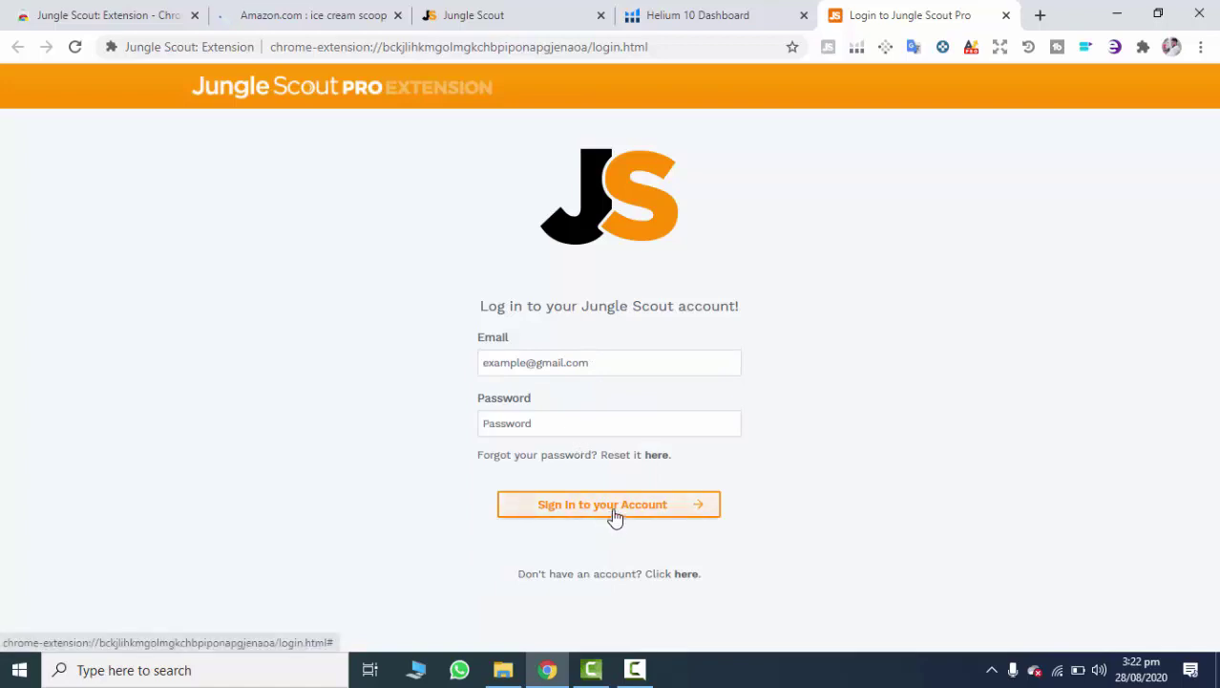
# - Return to the Amazon ice cream scoop results and run Helium 10's Xray - Amazon Product Research on them
pyautogui.click(316, 11)
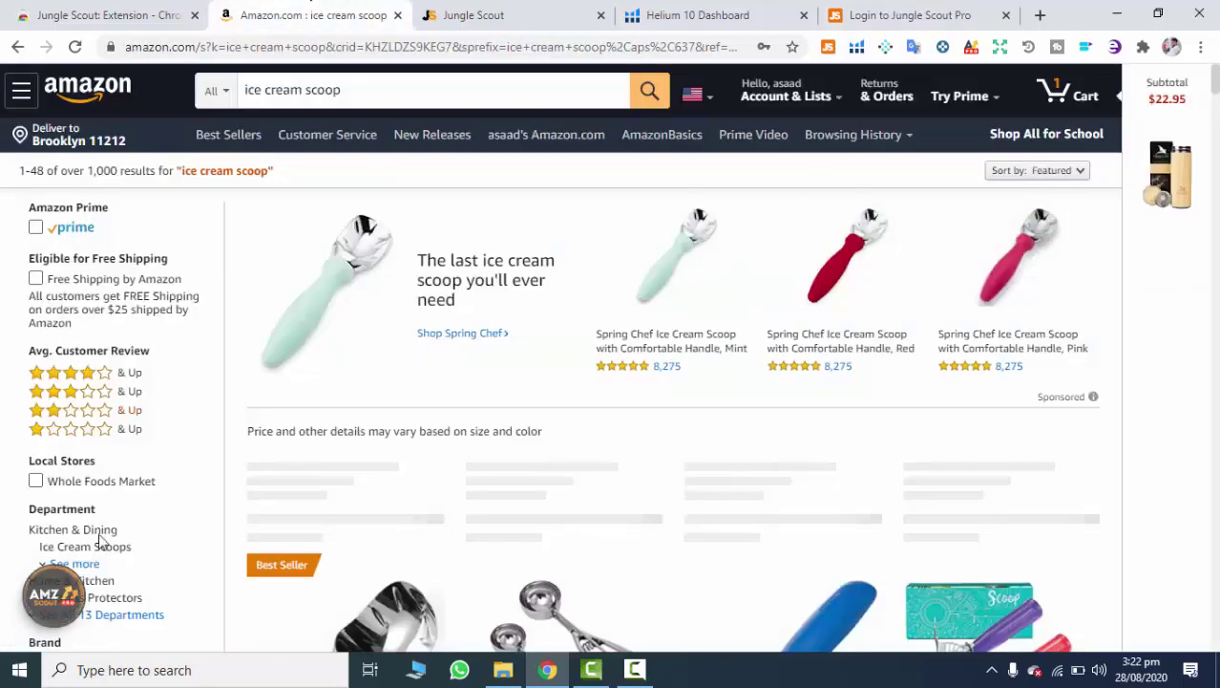
pyautogui.click(857, 47)
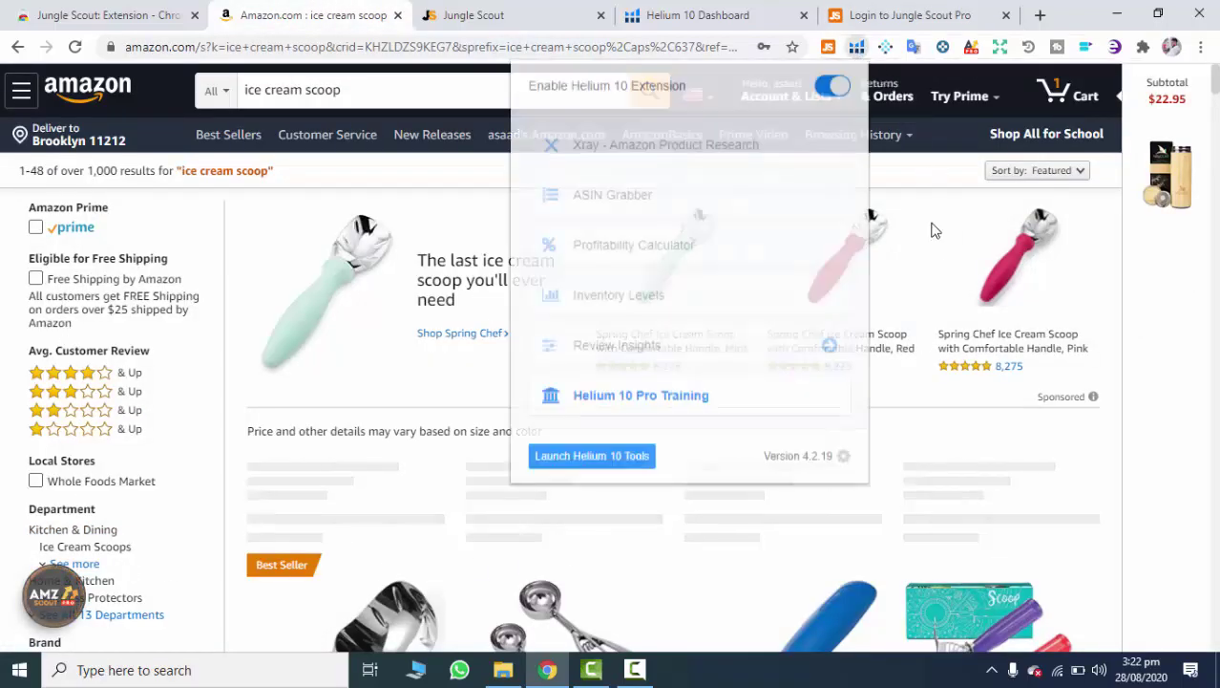
pyautogui.click(675, 155)
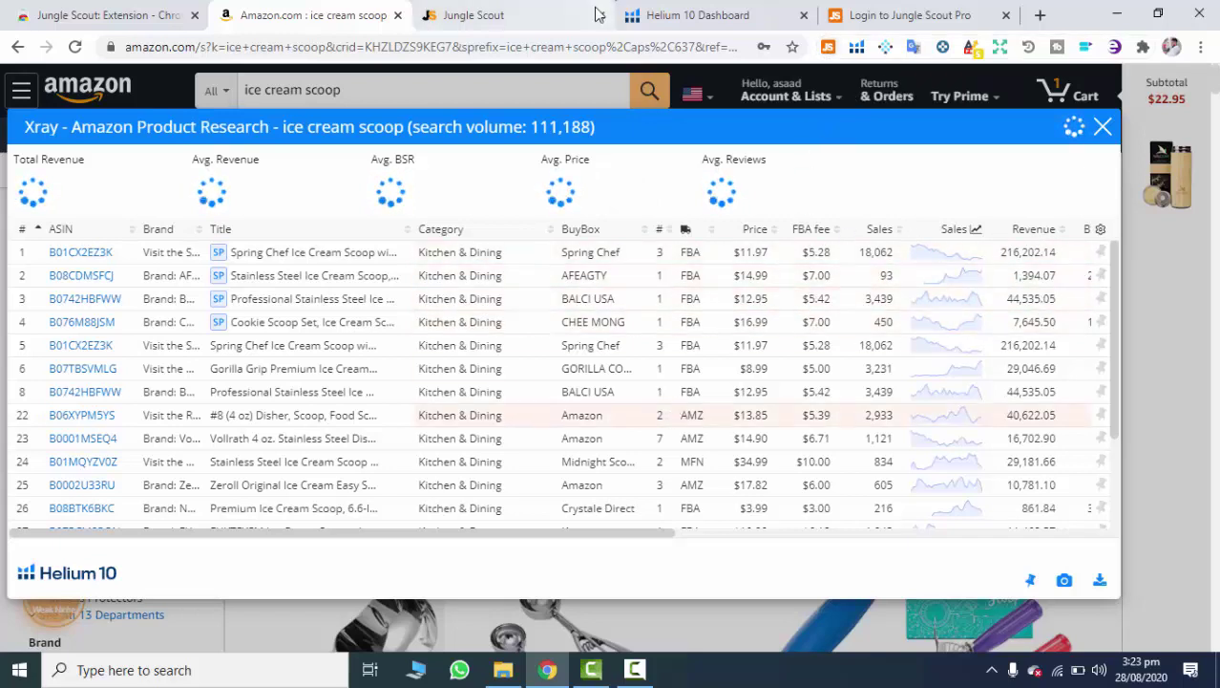
# - View the Jungle Scout and Helium 10 web dashboards, and return to the Xray product table on Amazon
pyautogui.click(513, 12)
pyautogui.click(327, 16)
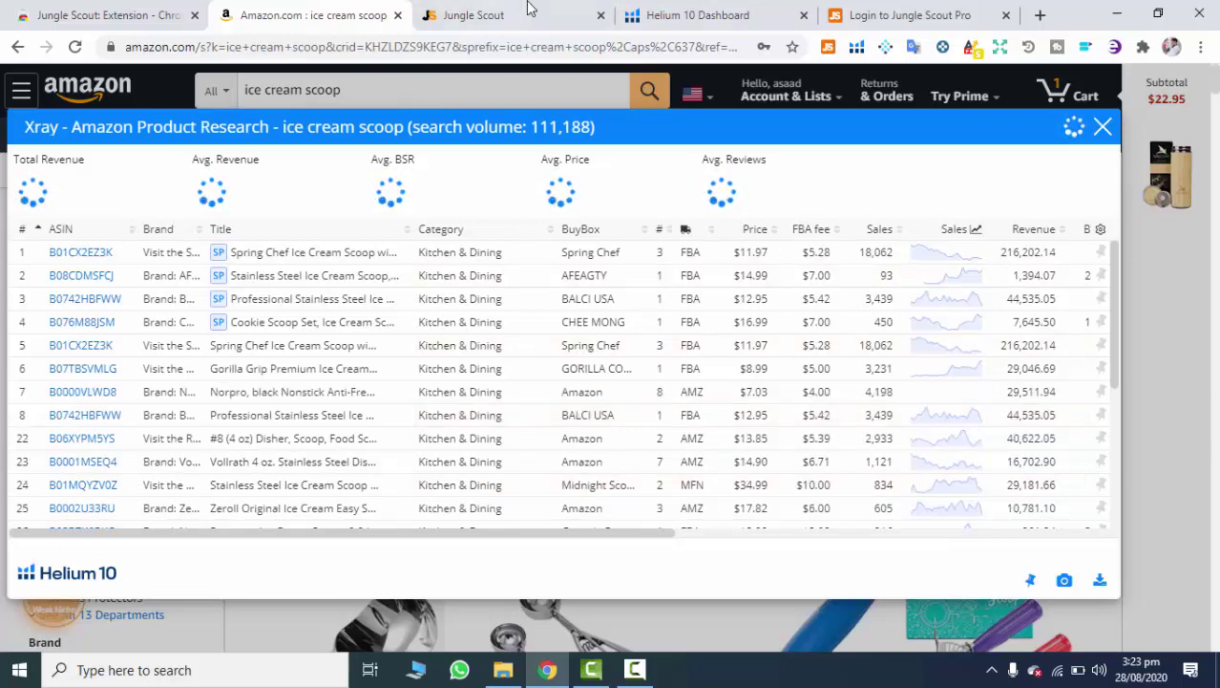
pyautogui.click(659, 14)
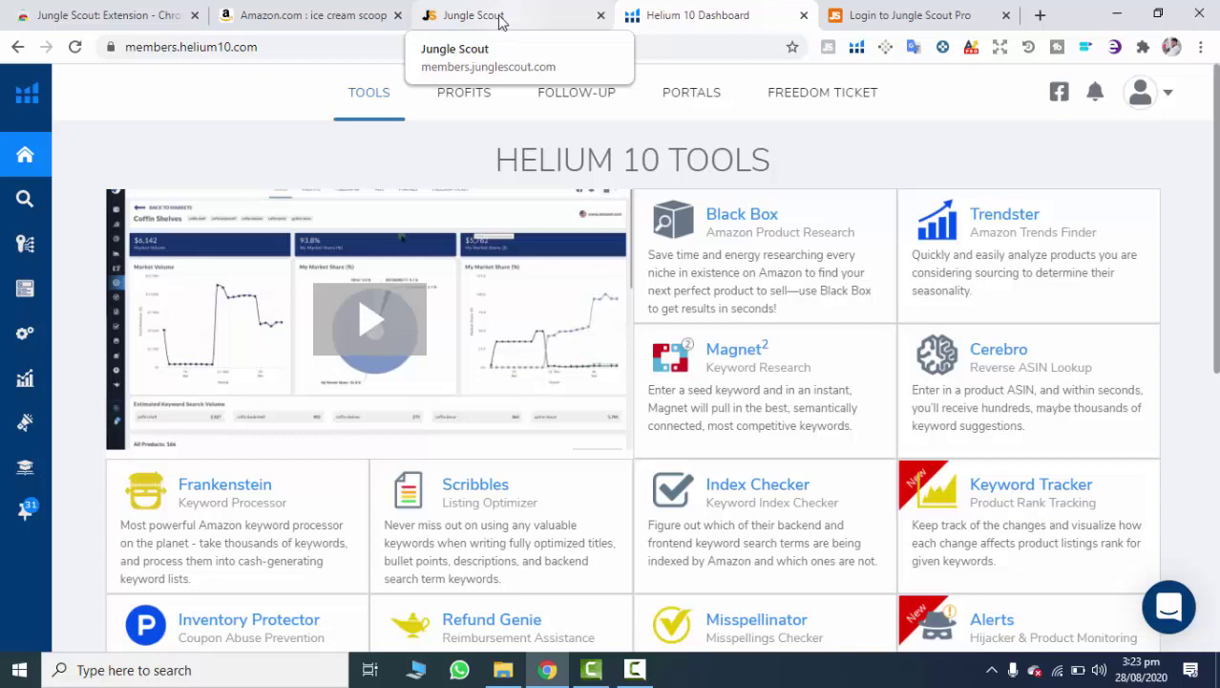
pyautogui.click(322, 26)
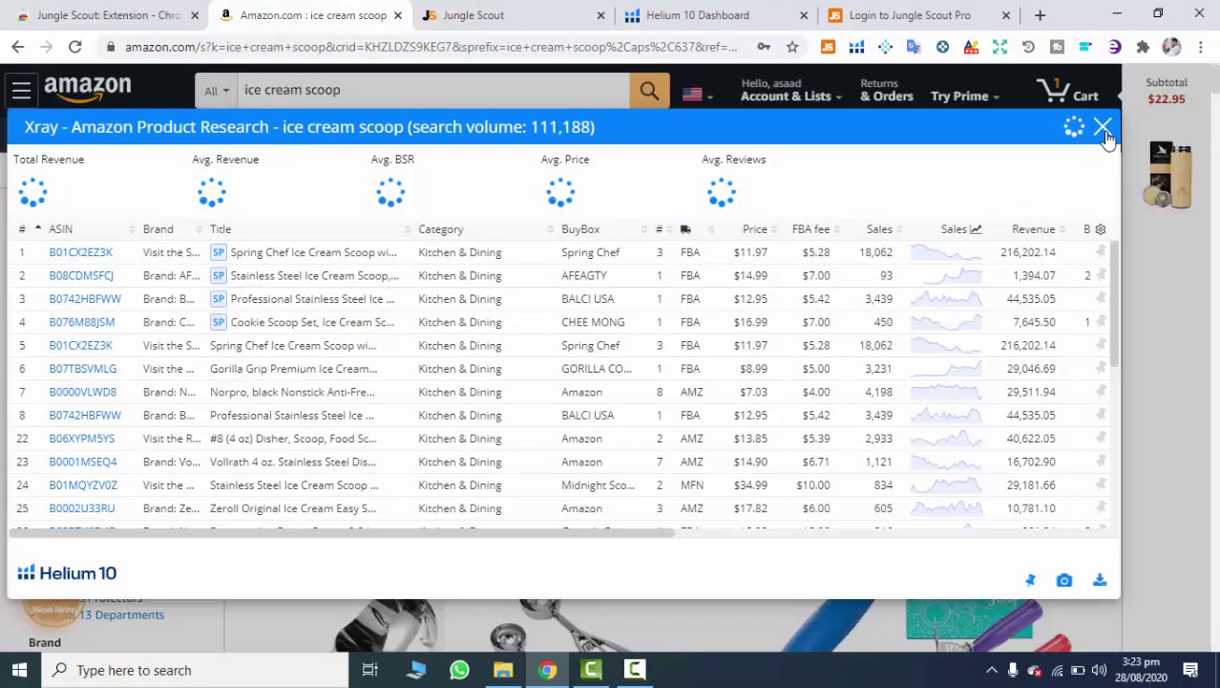